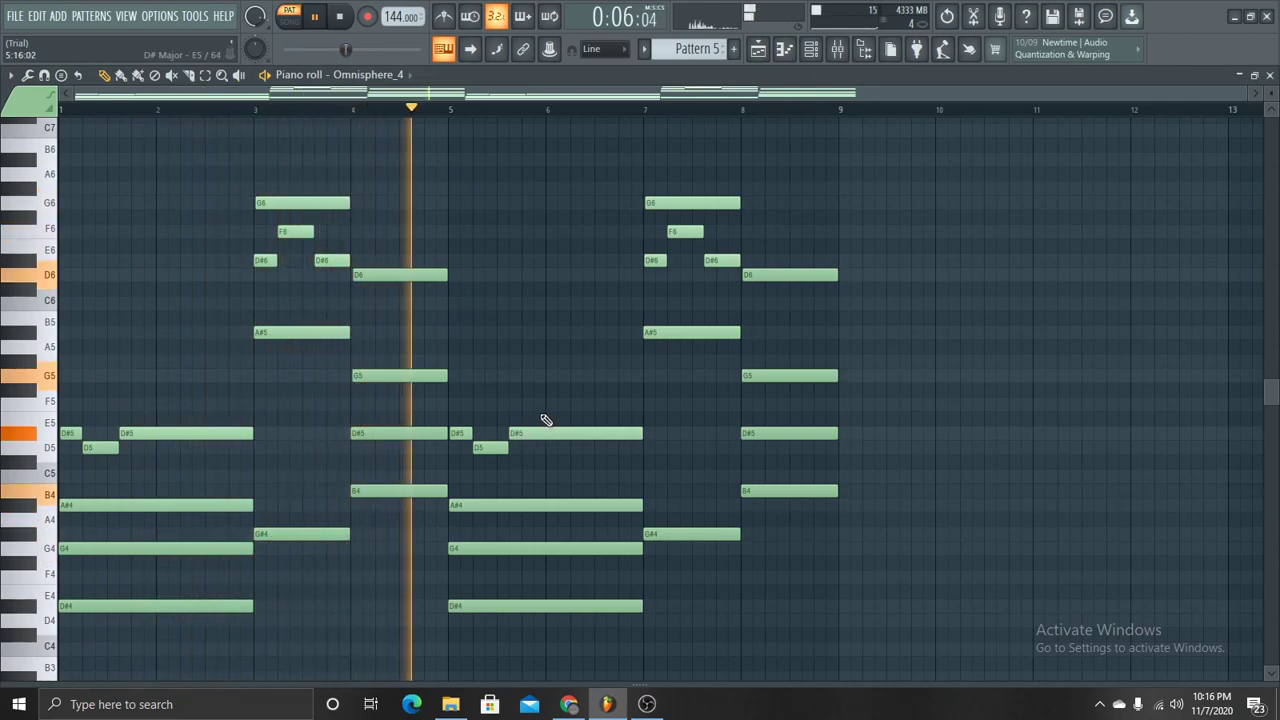
- Switch to Pattern 9 and view the Keyscape patch loaded on the Omnisphere_4 #2 channel
scroll(677, 55, down, 1)
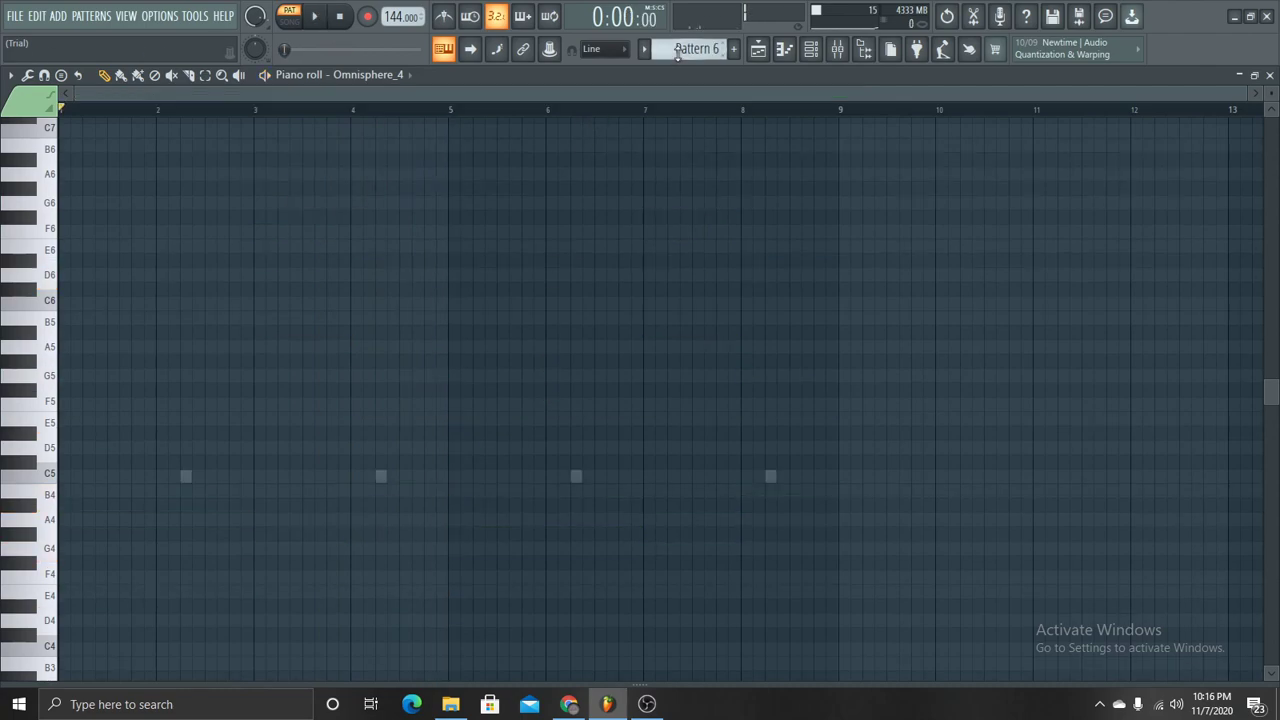
scroll(677, 55, down, 1)
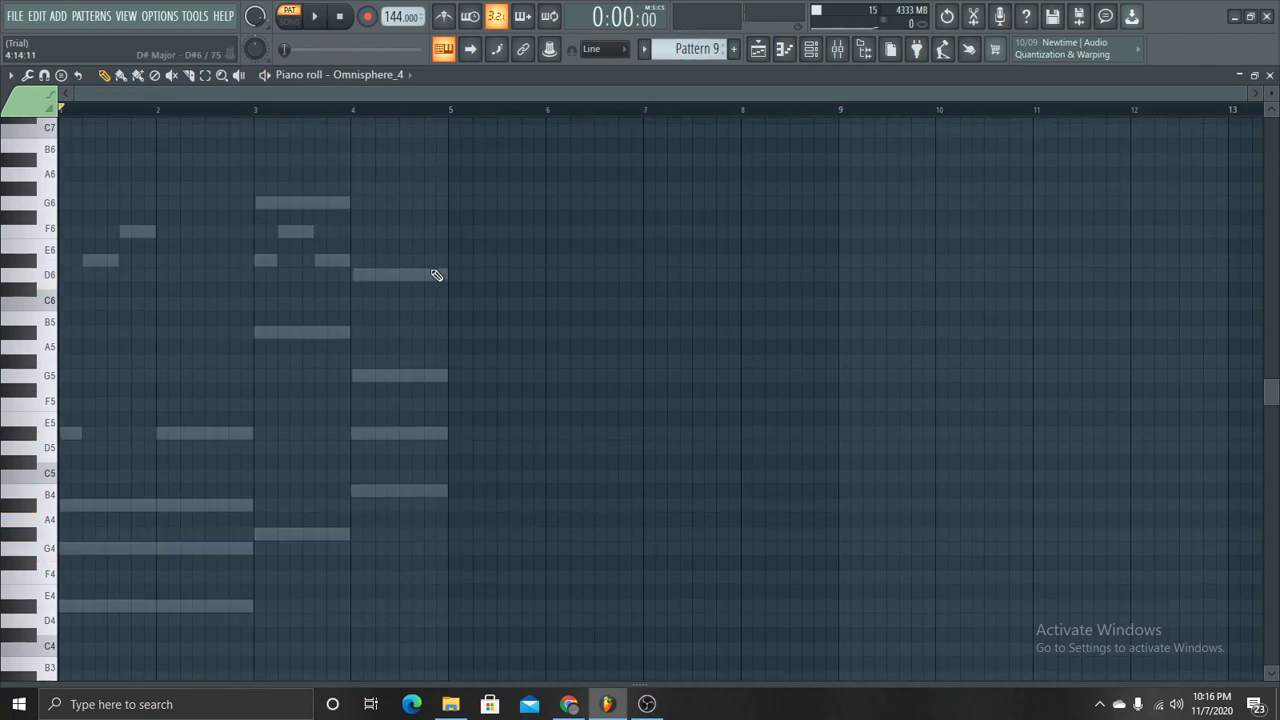
double_click(434, 272)
click(786, 51)
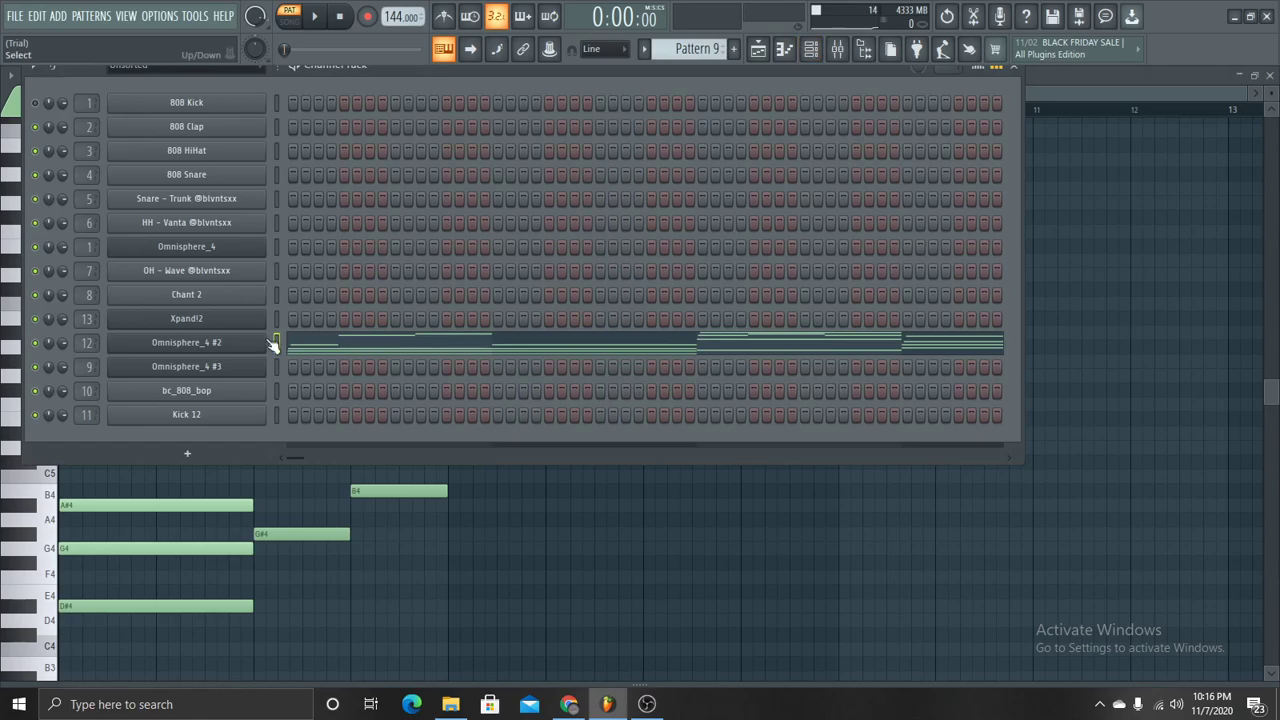
click(270, 342)
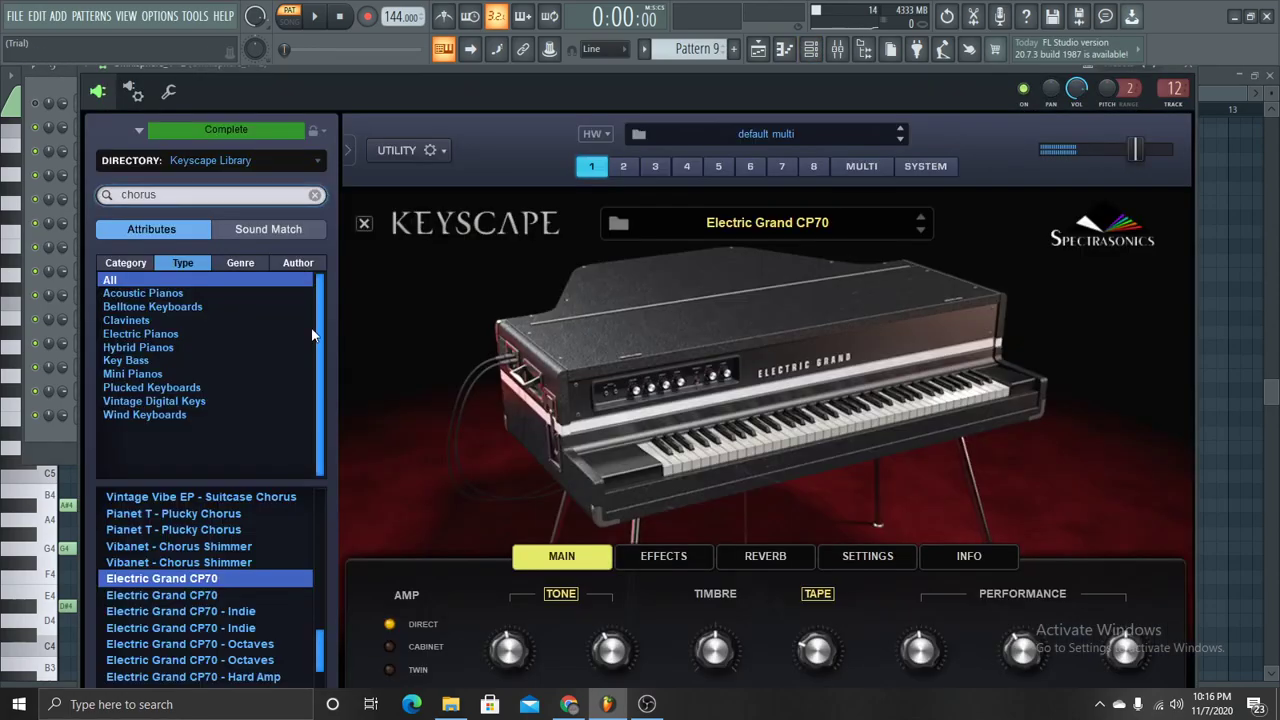
click(1194, 74)
- Inspect the Fruity parametric EQ 2 on the Omnisphere_4 #2 mixer track, and play Pattern 9 in the piano roll
click(838, 50)
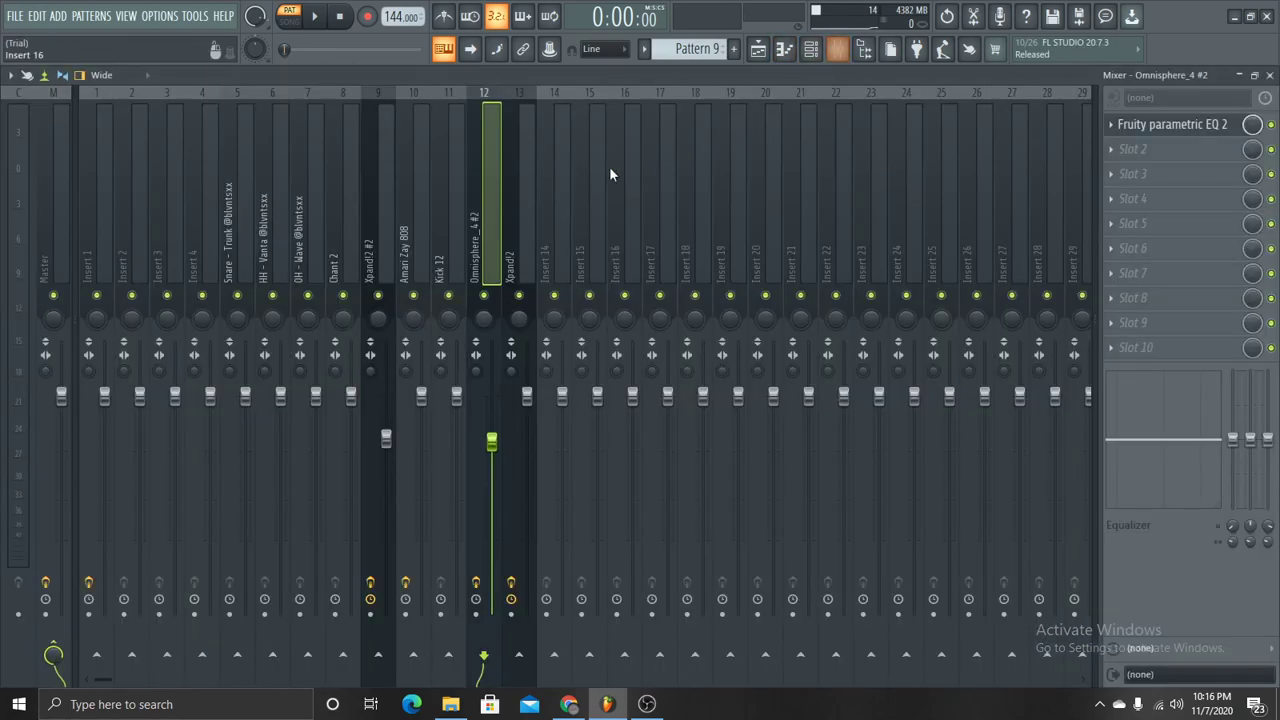
click(1195, 125)
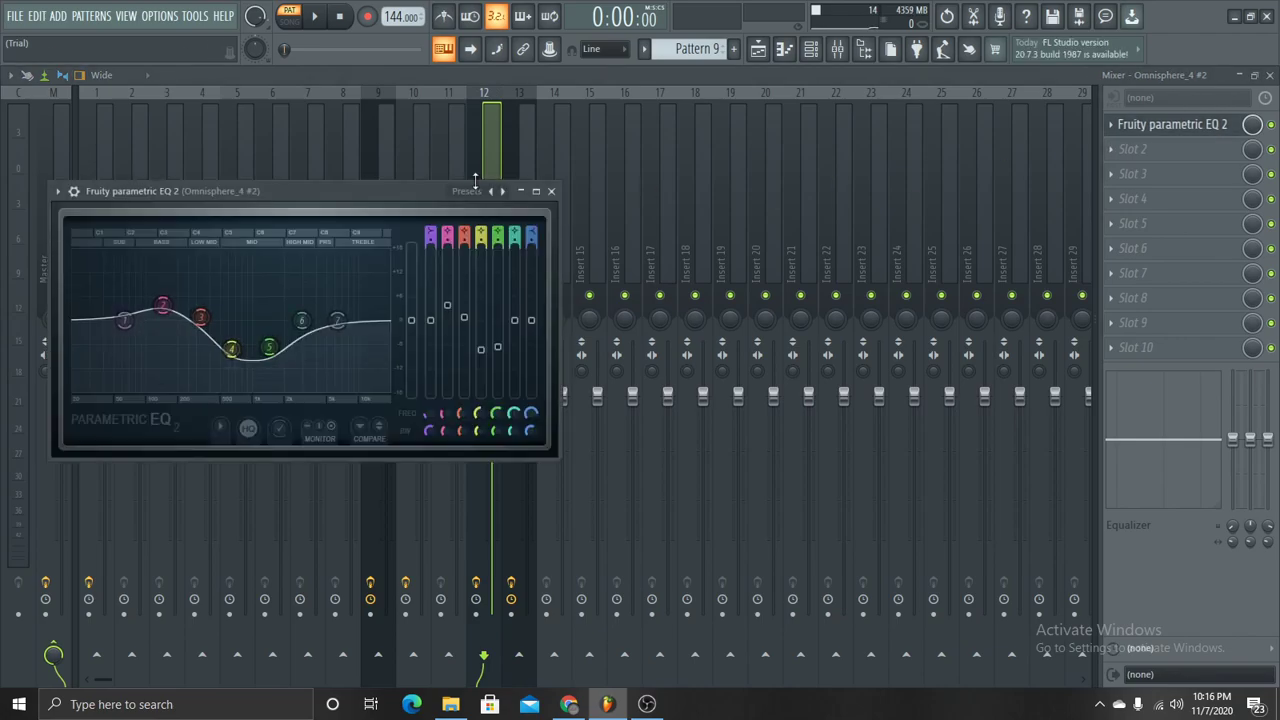
click(553, 191)
click(784, 50)
key(space)
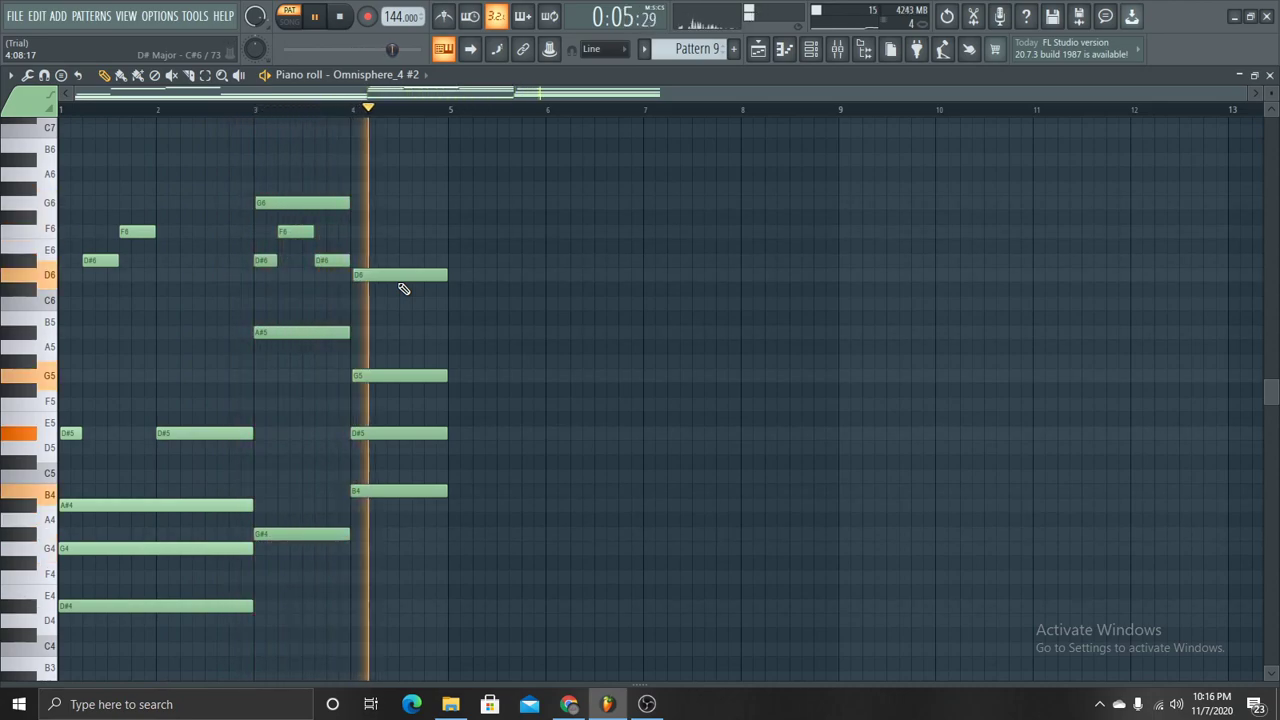
- Switch to Pattern 10 and view the Woody Pseudo-flute patch, including its main page, on the Omnisphere_4 #3 channel
scroll(706, 51, down, 1)
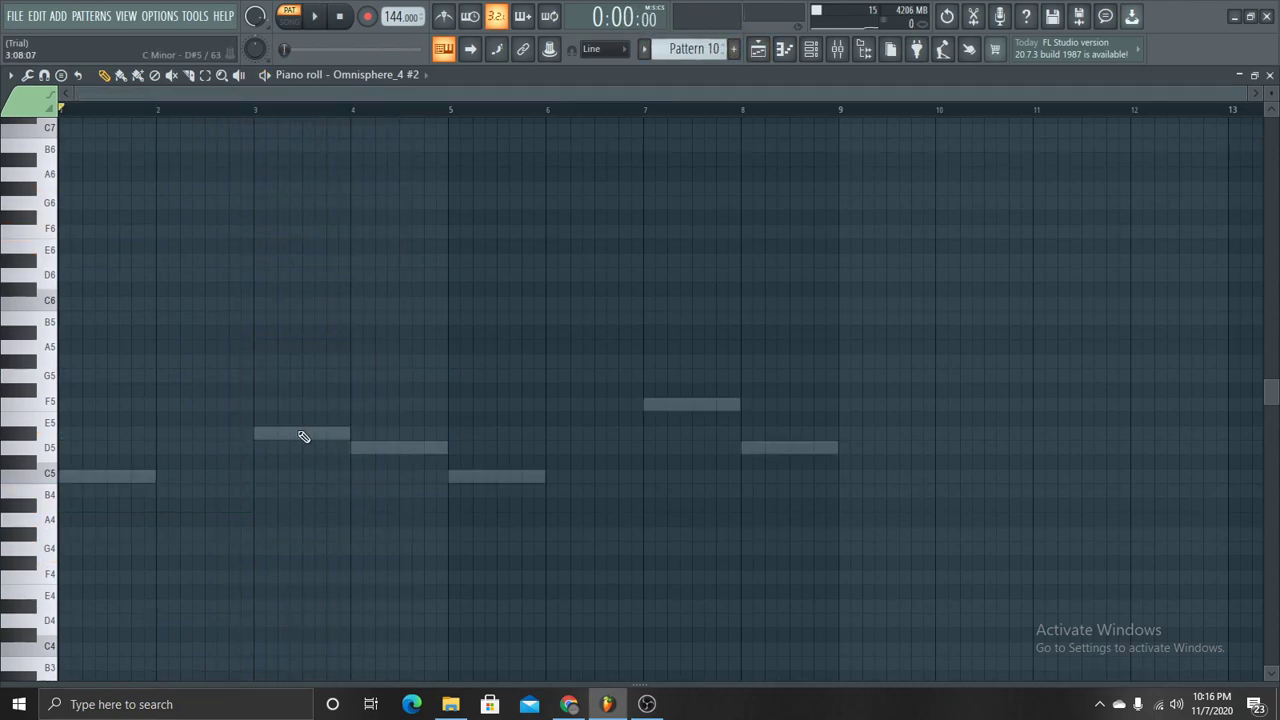
click(810, 49)
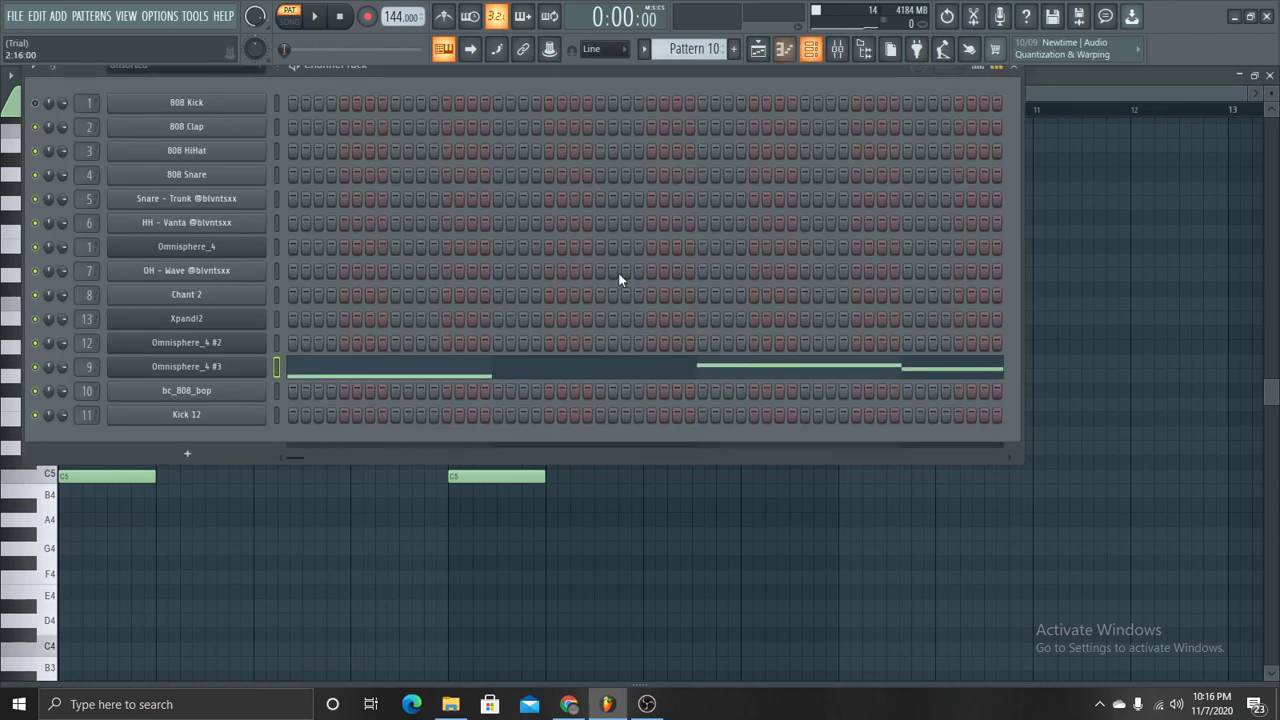
click(188, 370)
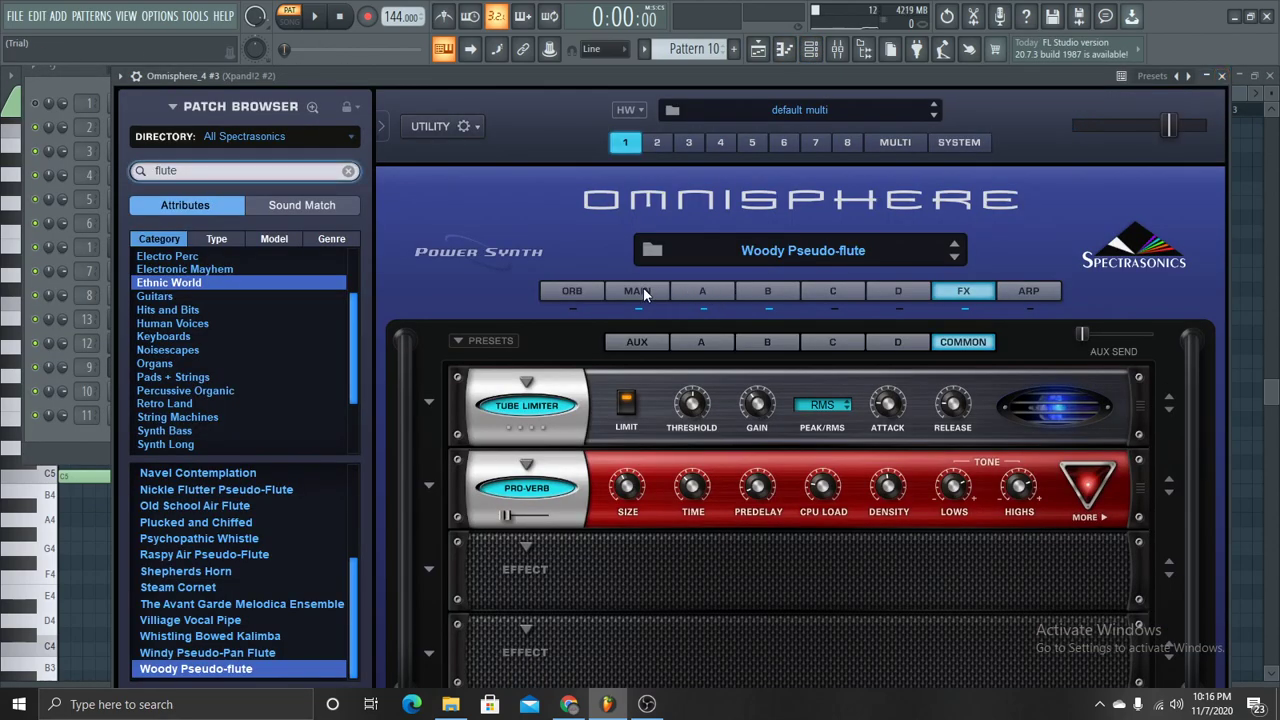
click(640, 291)
click(1221, 75)
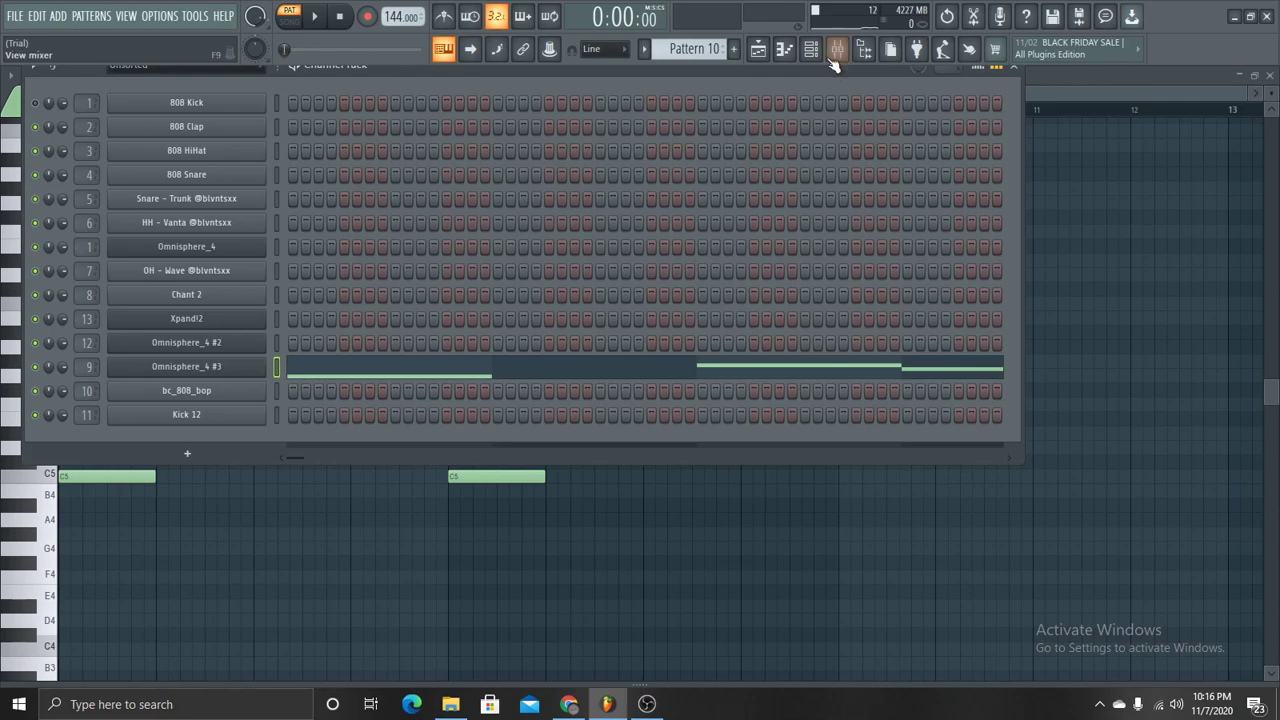
- Inspect the Fruity parametric EQ 2 and RC-20 Retro Color effects on the Xpand!2 #2 mixer track
click(838, 55)
click(838, 55)
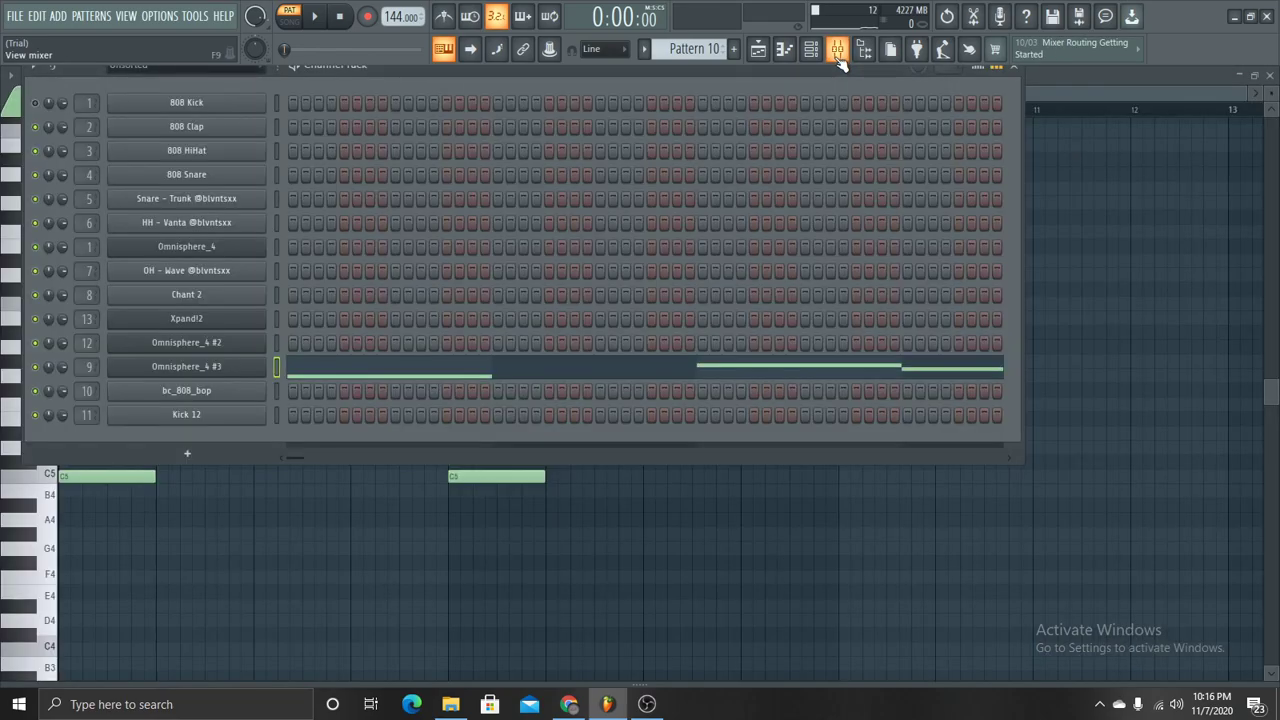
click(838, 55)
click(1165, 148)
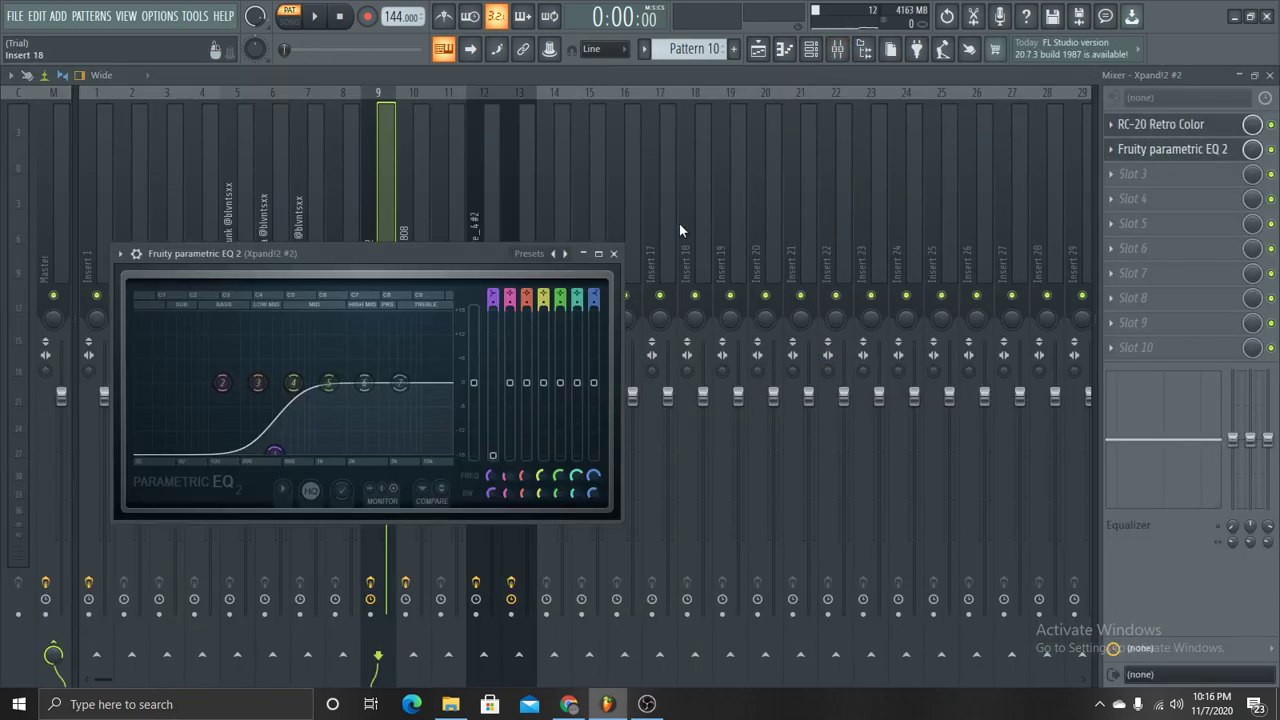
click(614, 253)
click(1222, 127)
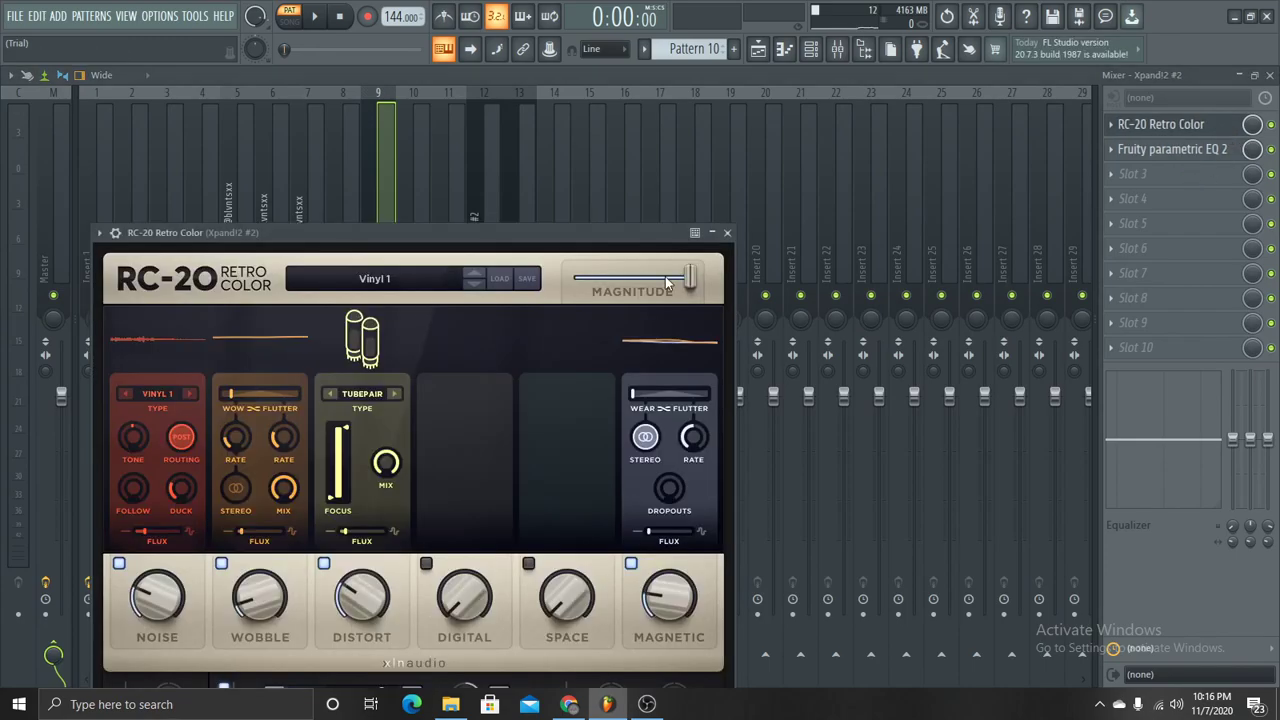
click(727, 233)
- Play Pattern 10's Omnisphere_4 #3 notes in the piano roll
click(784, 49)
key(space)
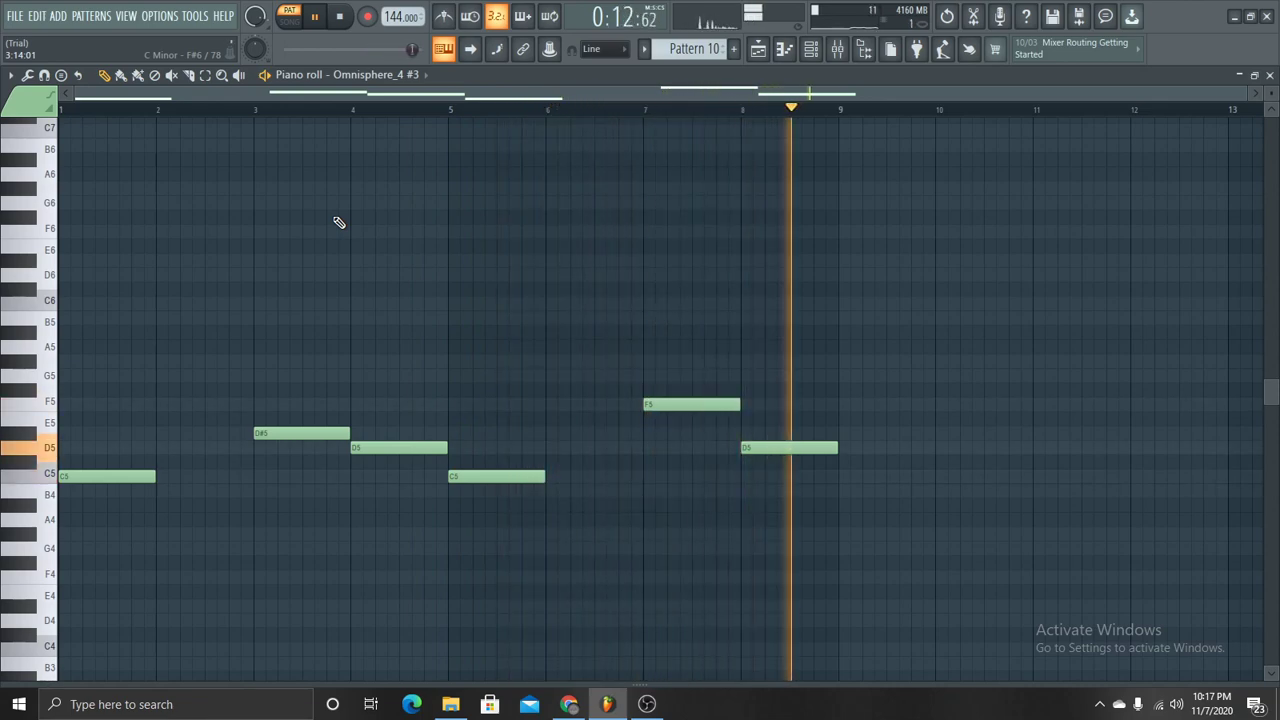
- Switch to Pattern 8 and examine the Xpand!2 bass preset and its list of preset categories
scroll(712, 47, down, 1)
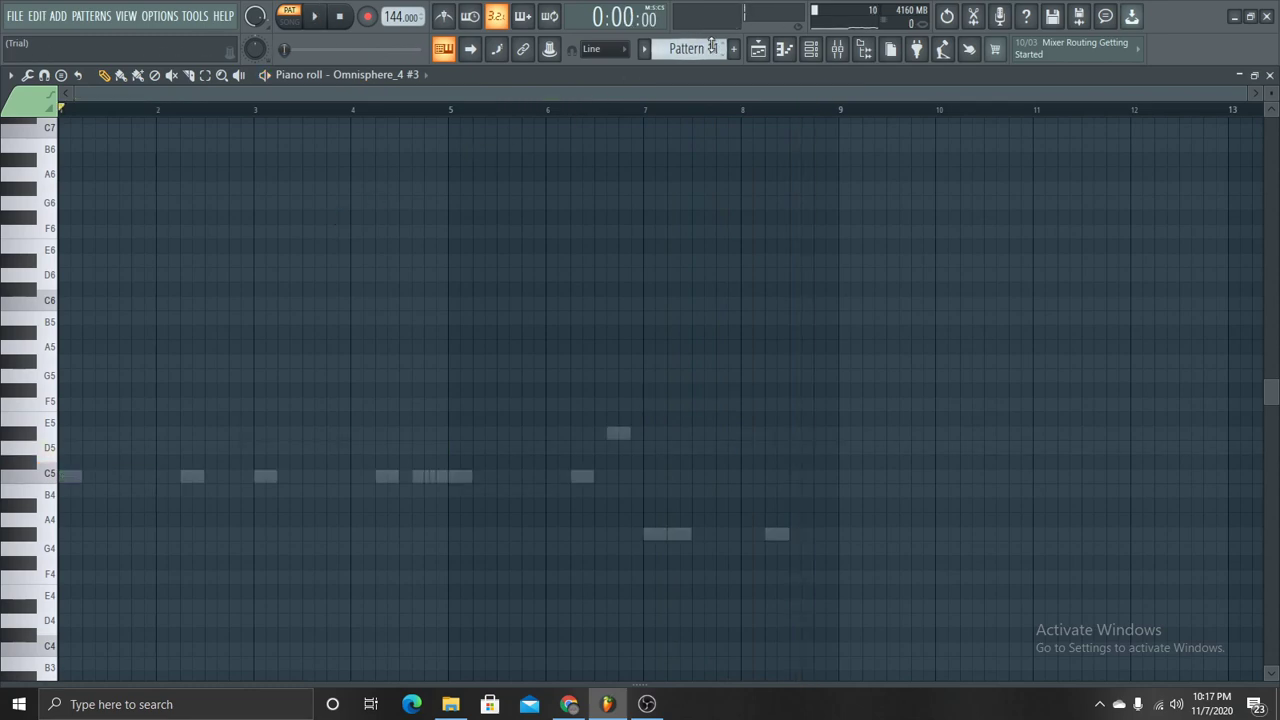
scroll(712, 47, down, 1)
scroll(697, 40, up, 1)
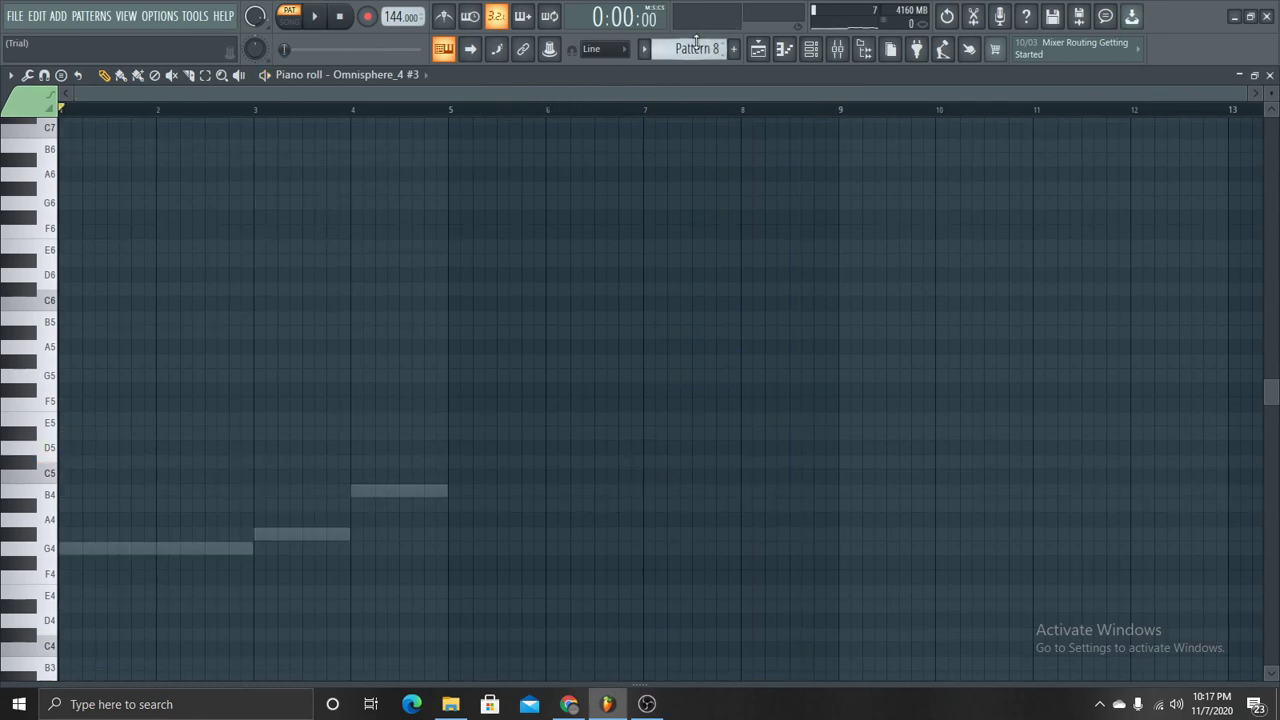
click(811, 50)
click(200, 322)
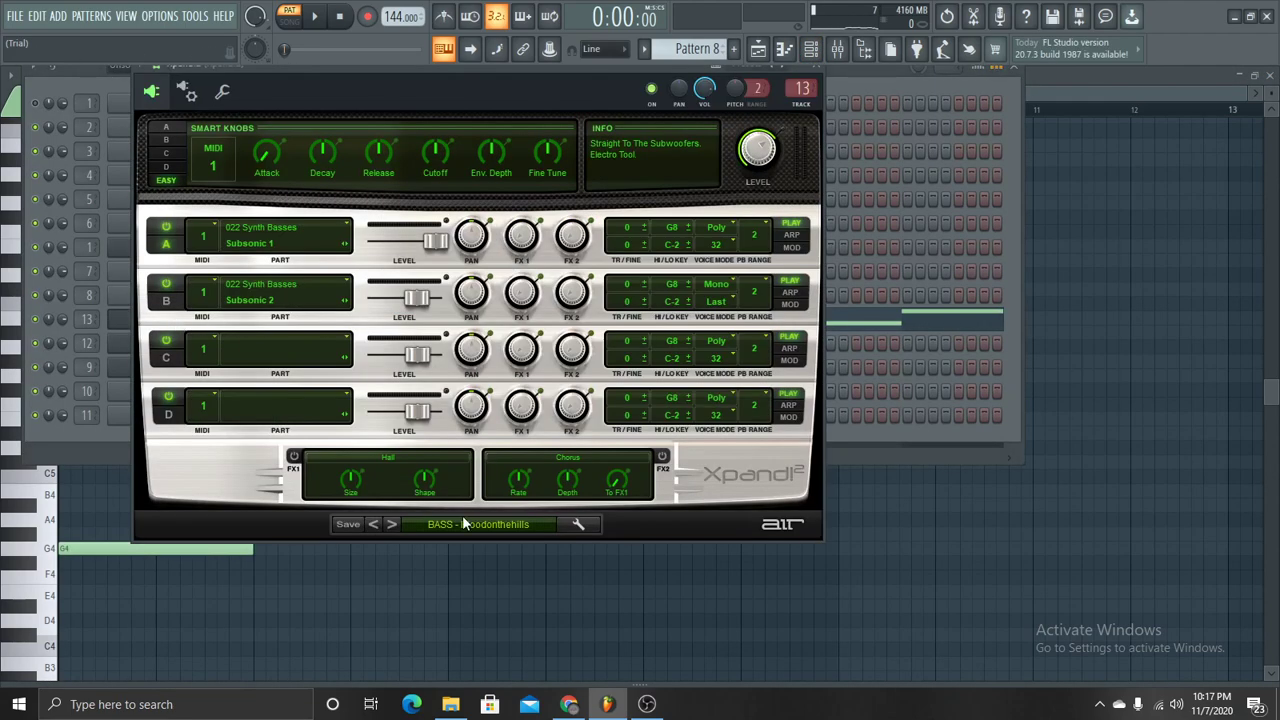
click(468, 524)
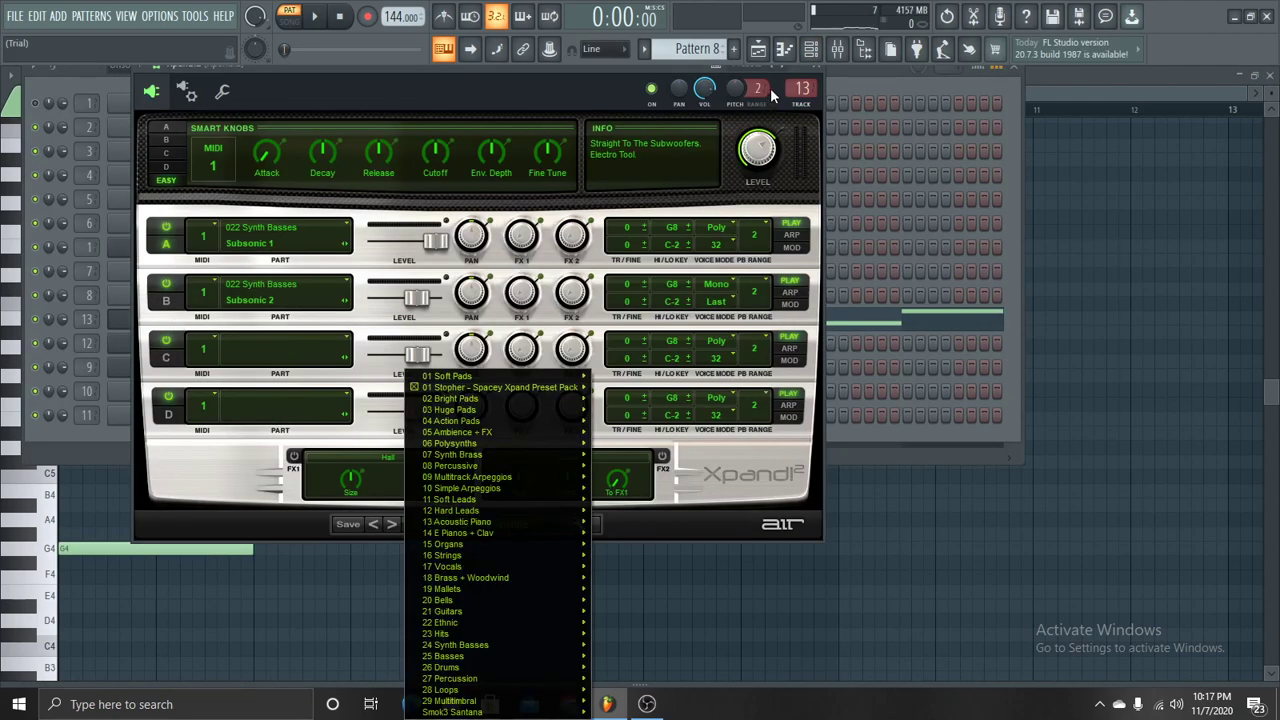
click(817, 63)
click(811, 50)
click(784, 50)
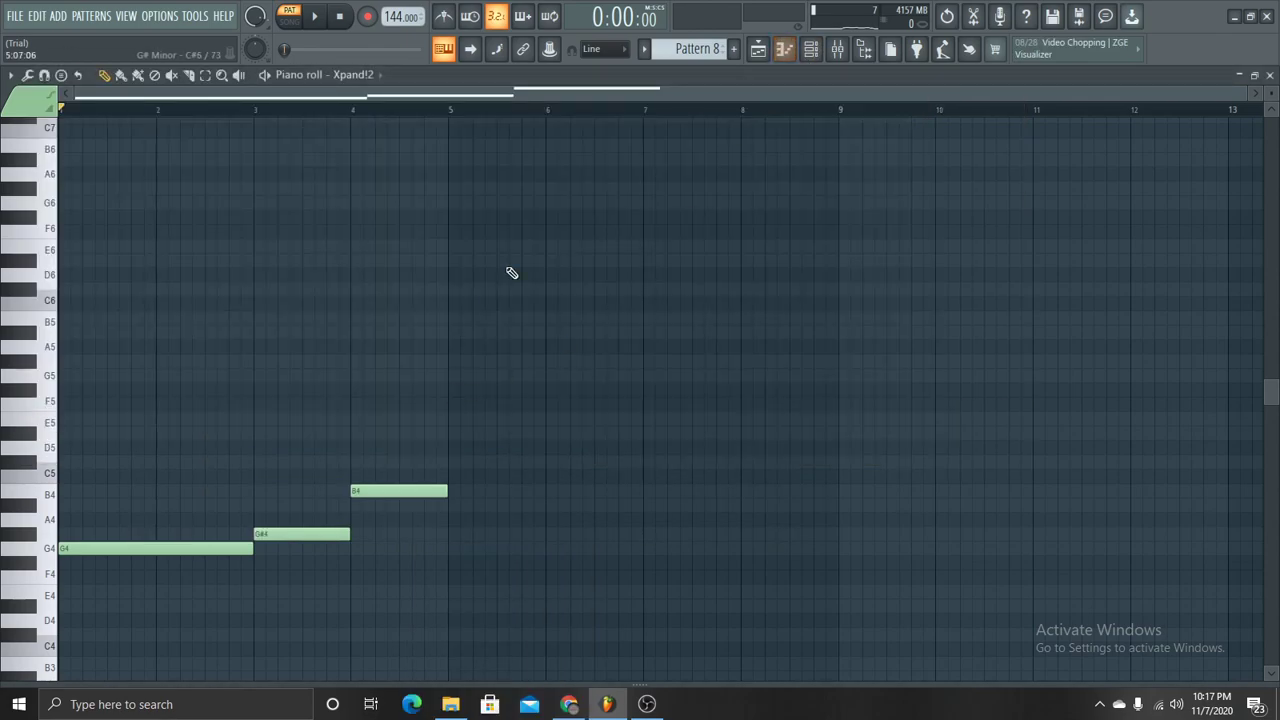
- Inspect the Fruity parametric EQ 2 and Fruity Limiter on the Xpand!2 mixer track
click(838, 53)
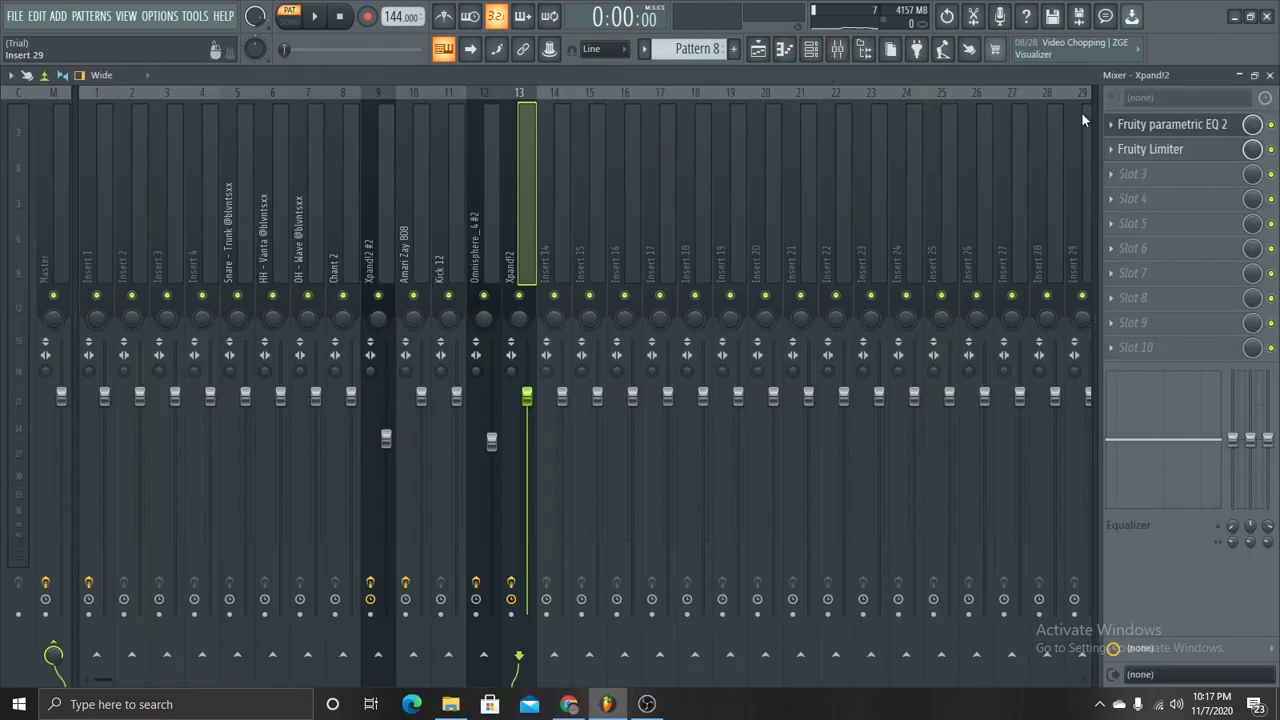
click(1138, 128)
click(595, 233)
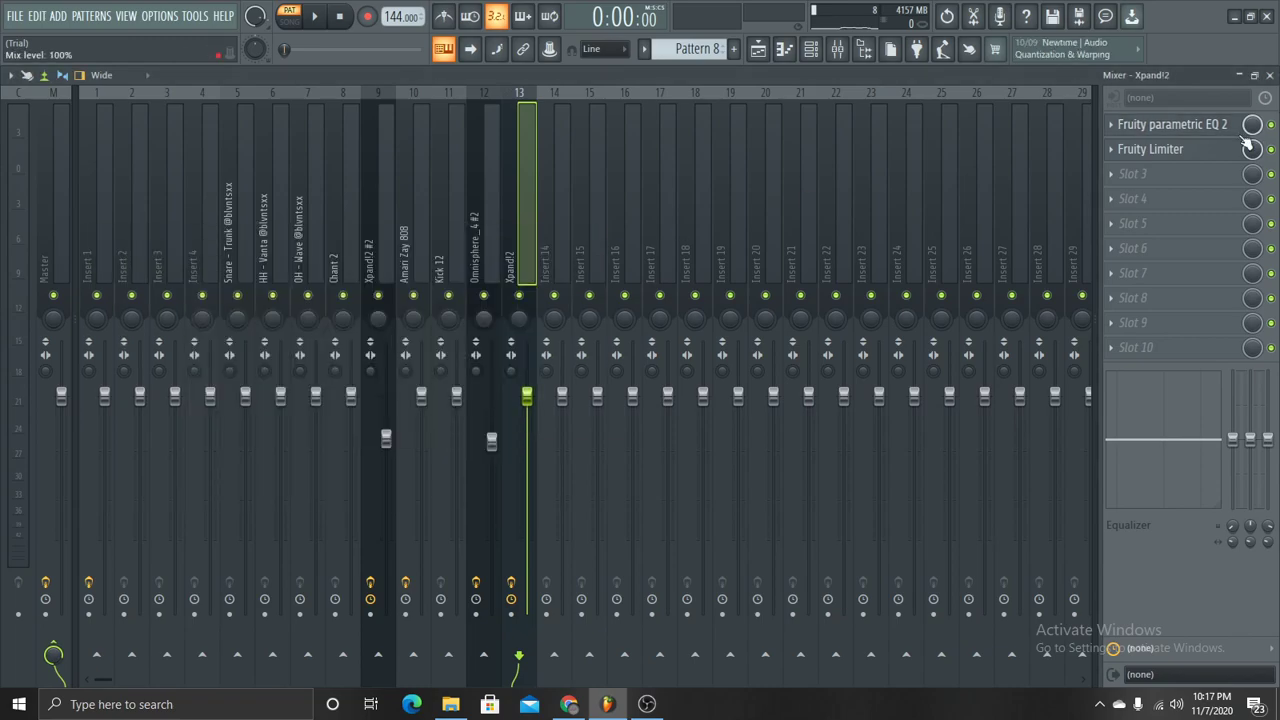
click(1150, 149)
click(611, 253)
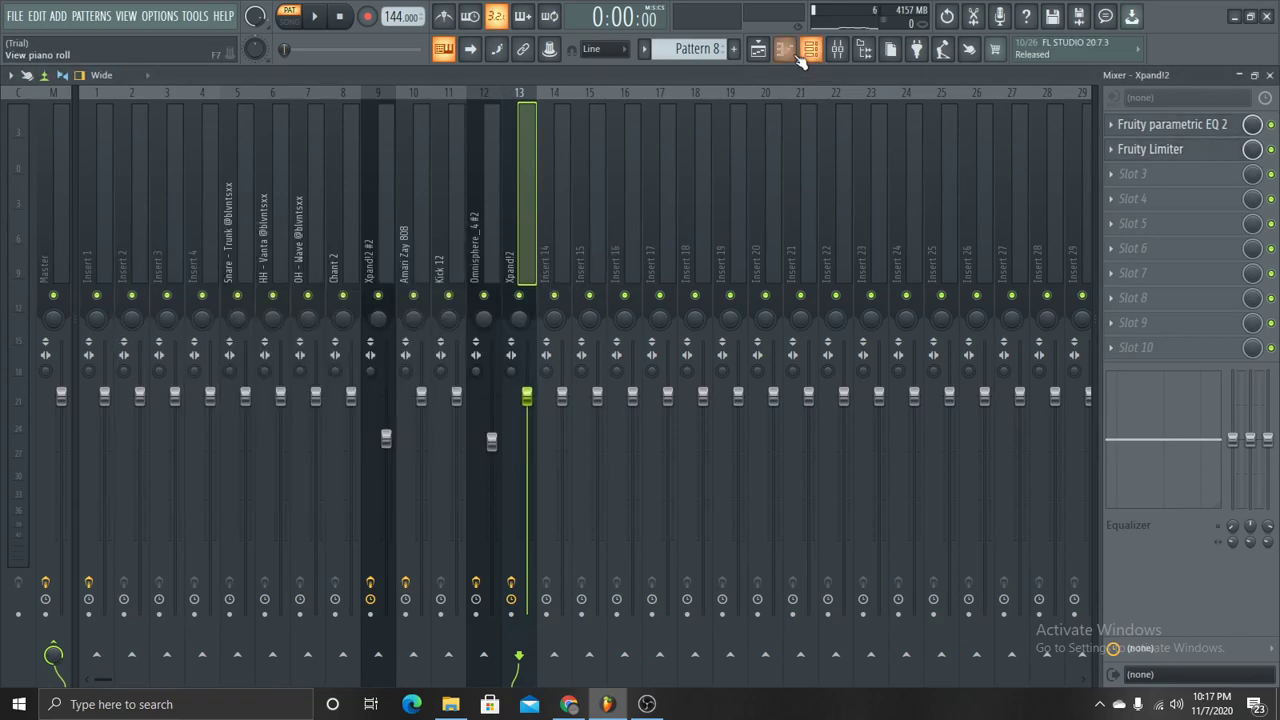
- Play Pattern 8's Xpand!2 bass notes in the piano roll, then stop playback
click(796, 56)
key(space)
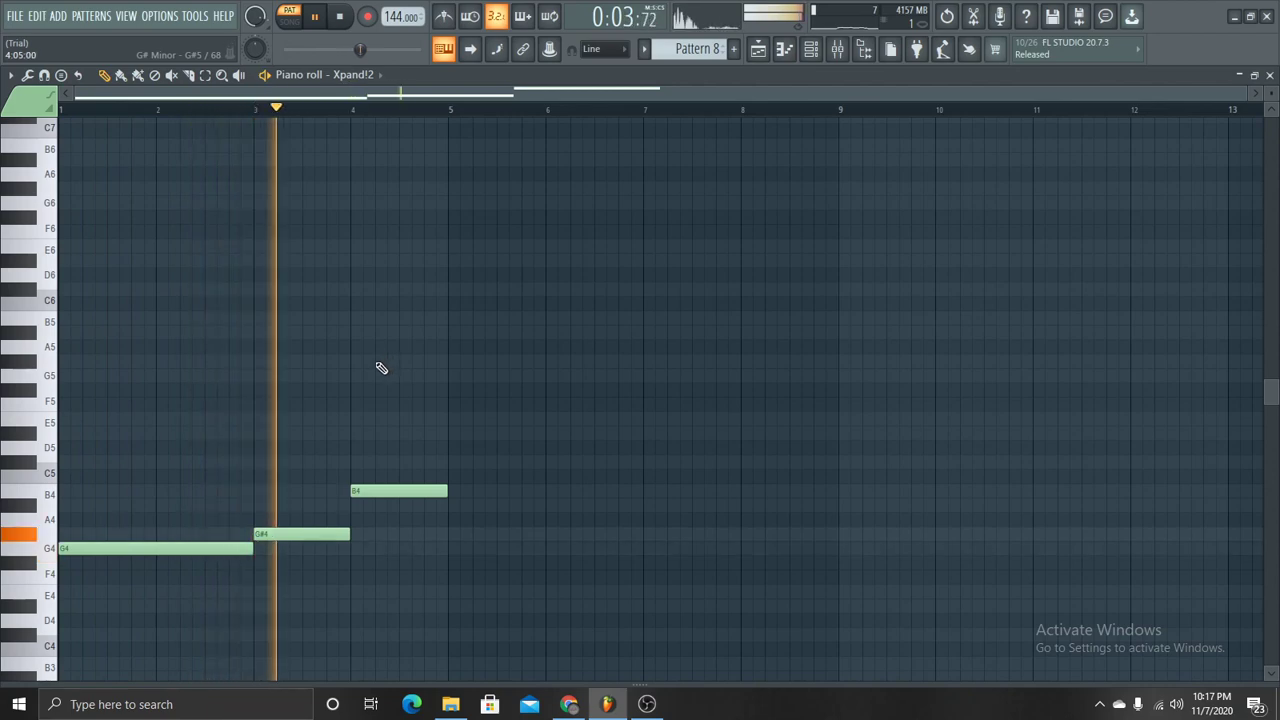
key(space)
- Show the playlist and look over the arrangement's pattern tracks
key(F5)
scroll(500, 194, down, 2)
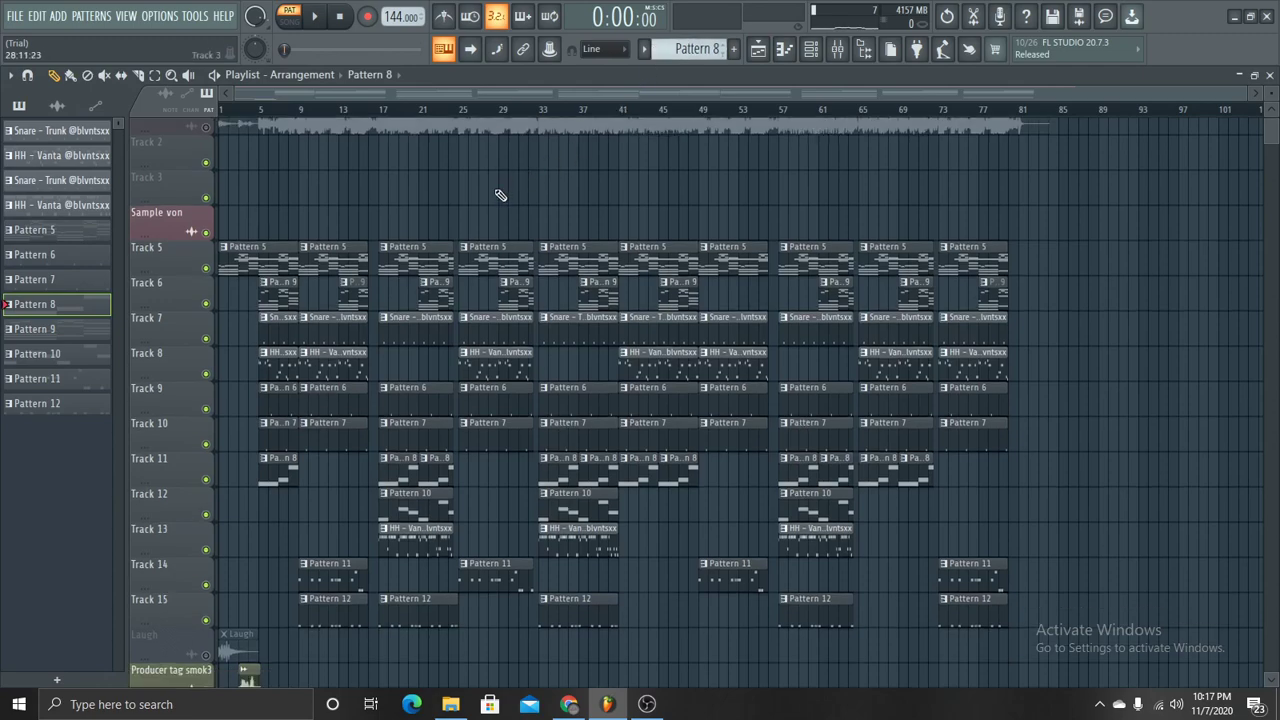
scroll(380, 425, down, 1)
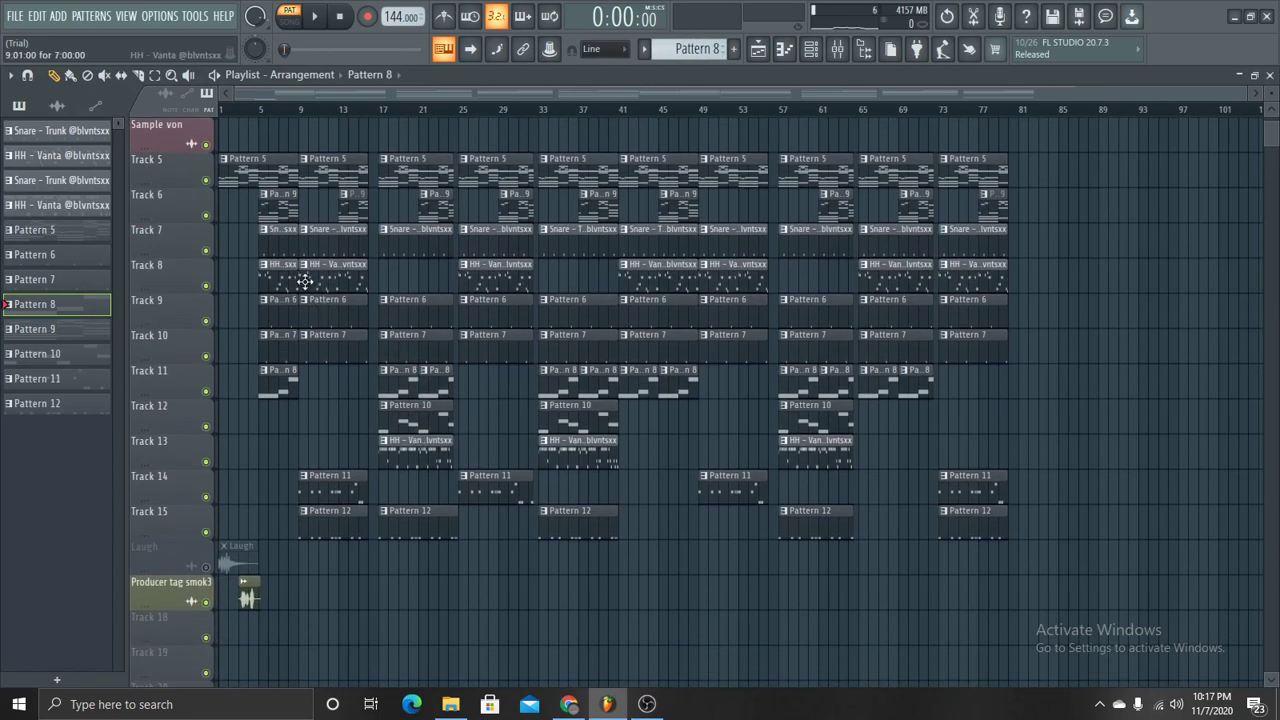
- Show the Snare - Trunk channel's notes in the piano roll and play the snare pattern
click(758, 50)
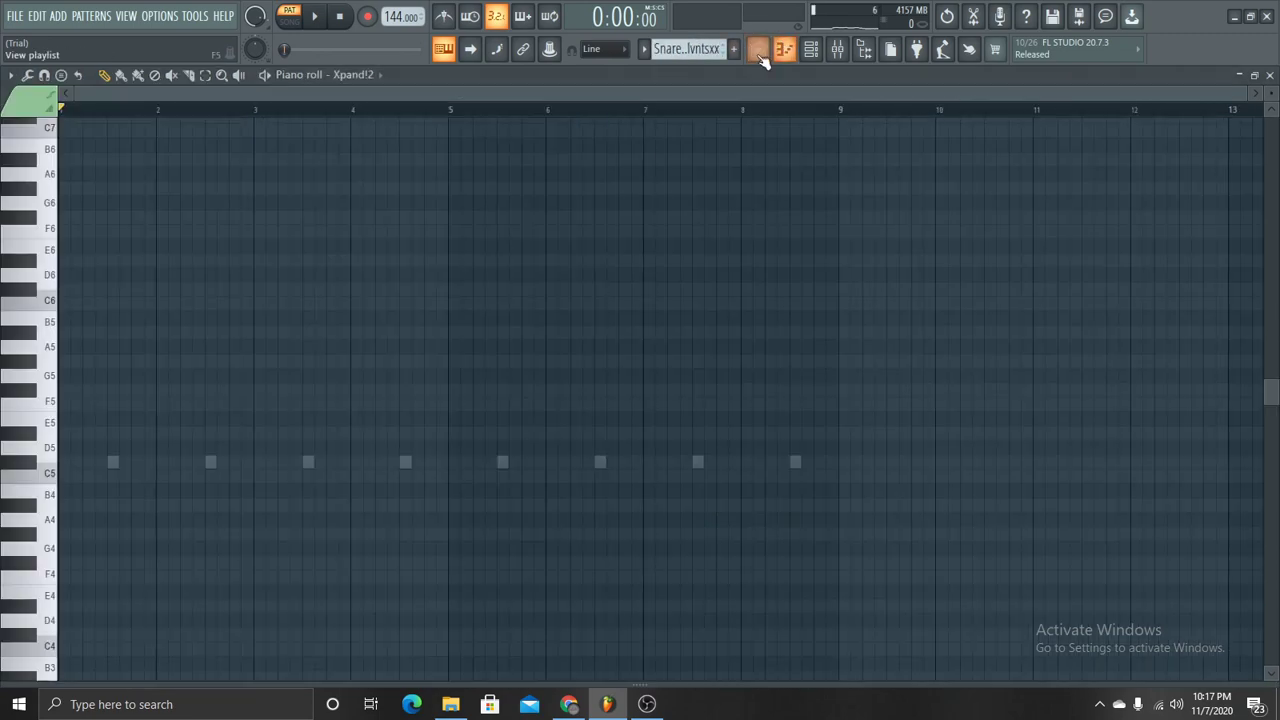
click(340, 75)
click(400, 254)
key(space)
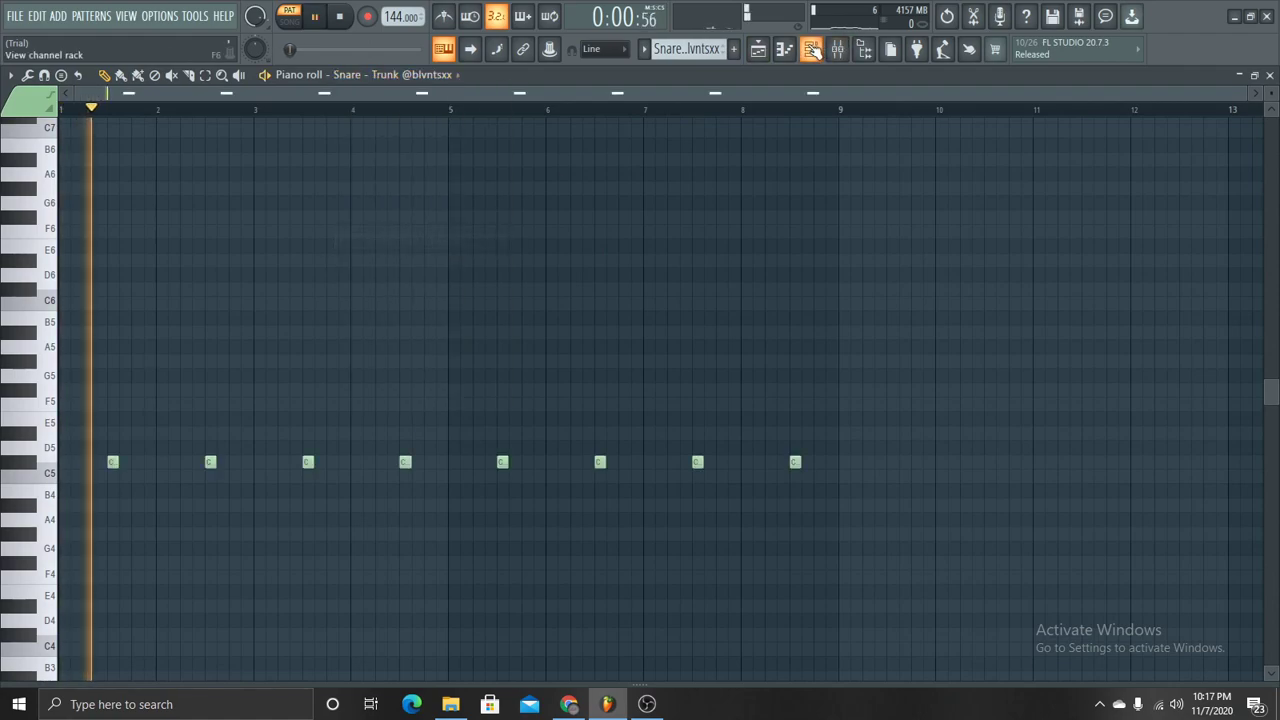
- View the Snare - Trunk channel's settings from the channel rack and close them again
key(F6)
click(218, 201)
click(595, 297)
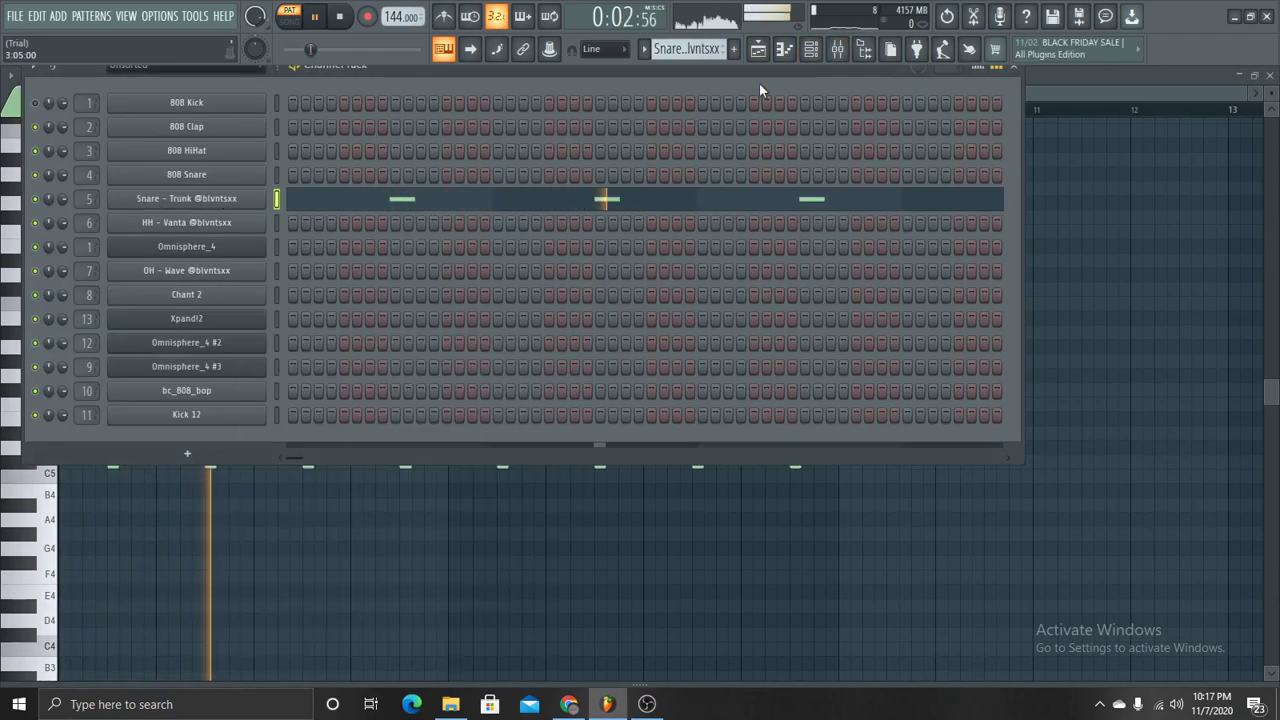
- Switch to the first HH - Vanta pattern and play its hi-hat notes in the piano roll
click(756, 52)
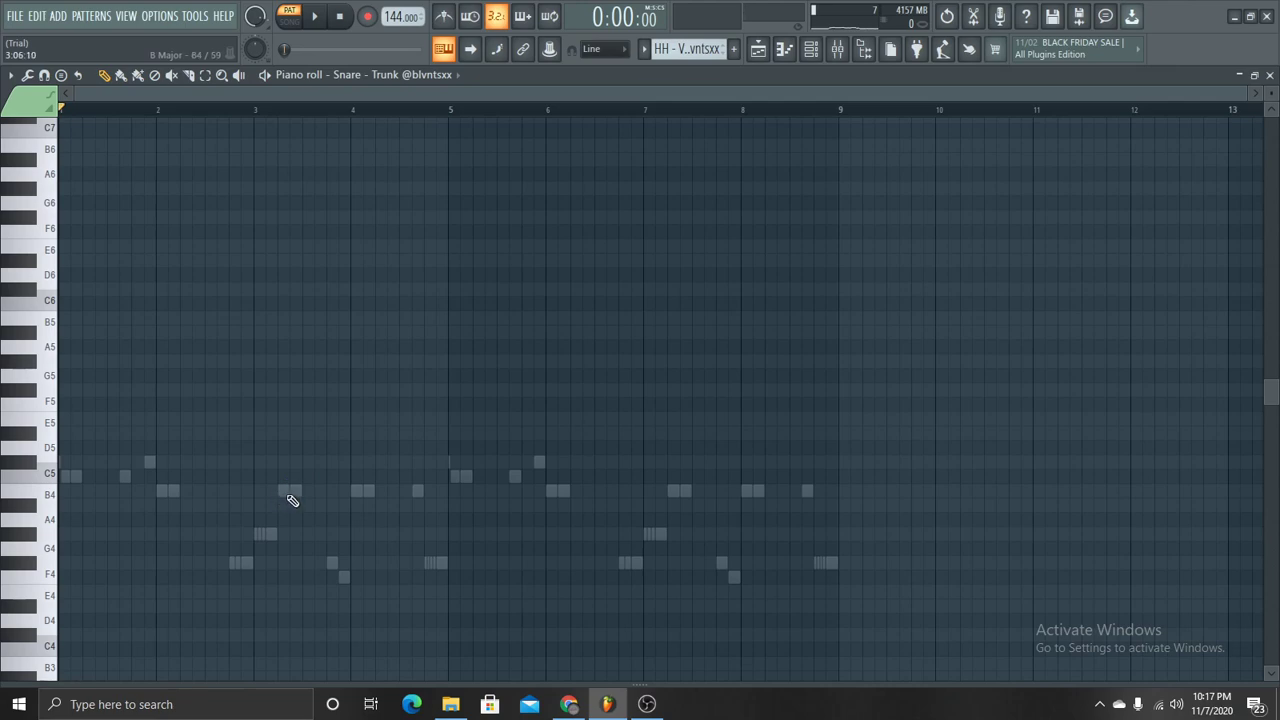
key(space)
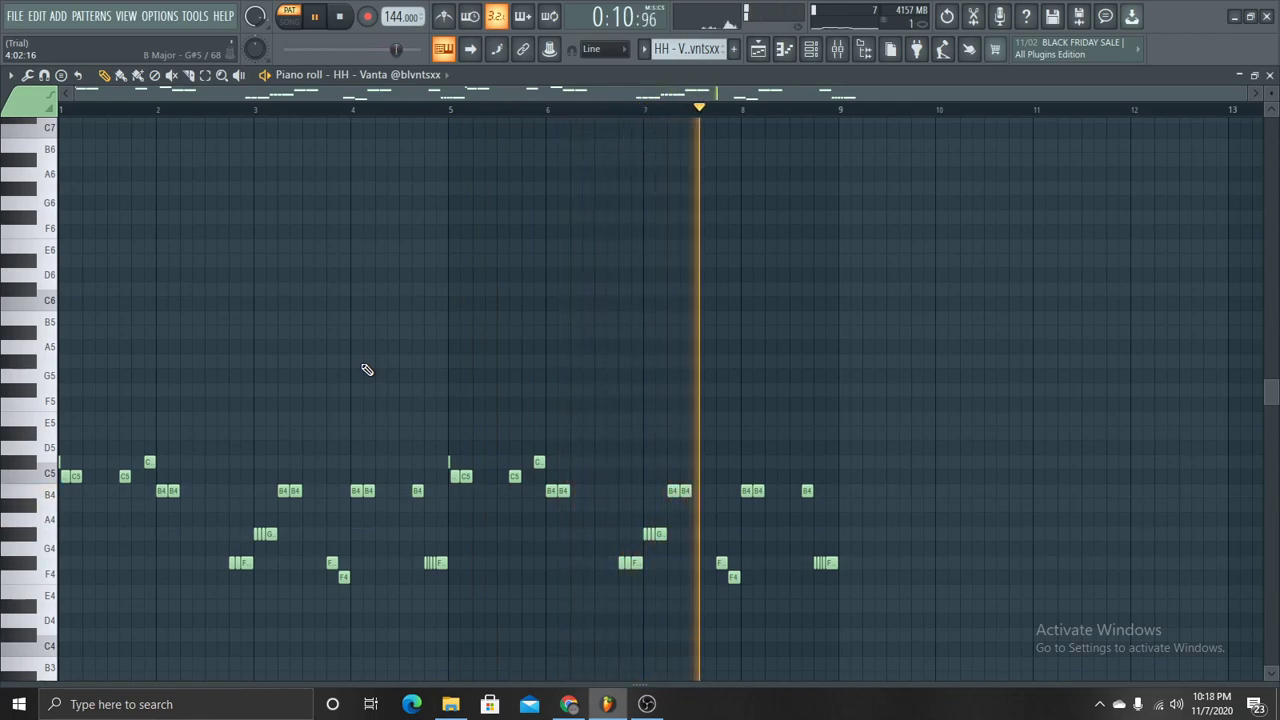
key(space)
- Switch to the second HH - Vanta pattern and play its denser hi-hat notes in the piano roll
scroll(686, 48, down, 2)
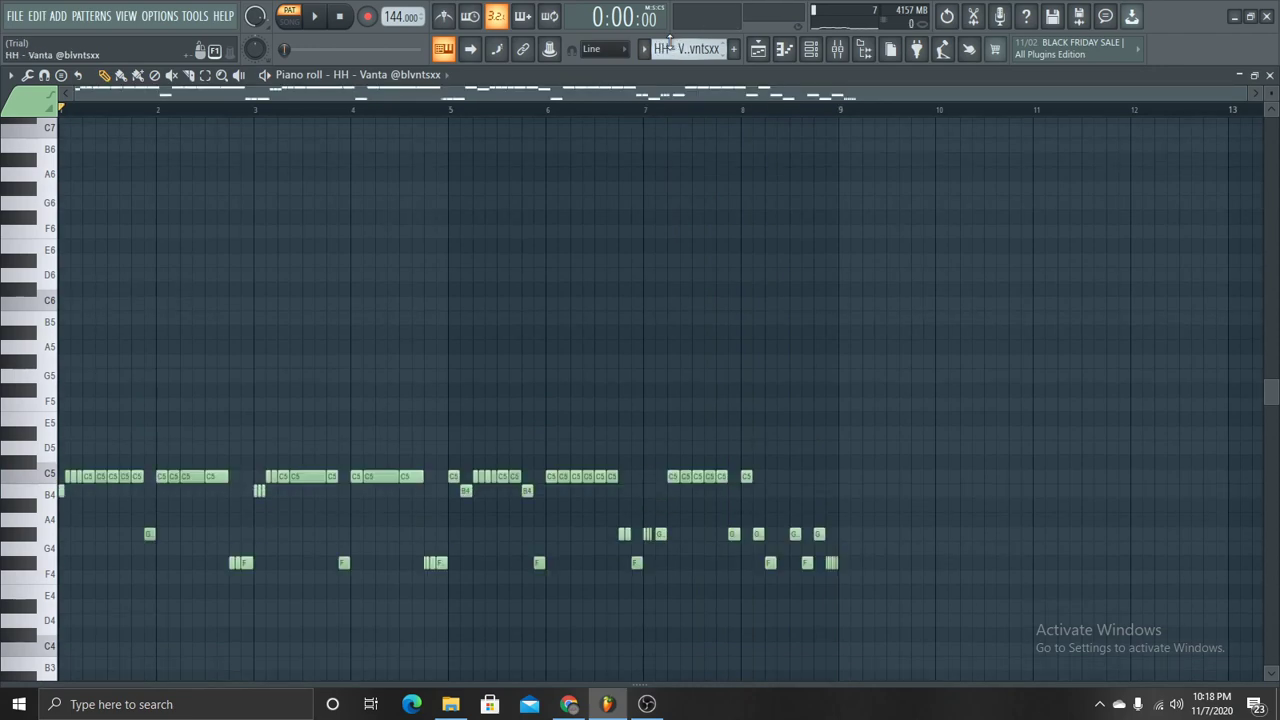
scroll(686, 48, up, 1)
key(space)
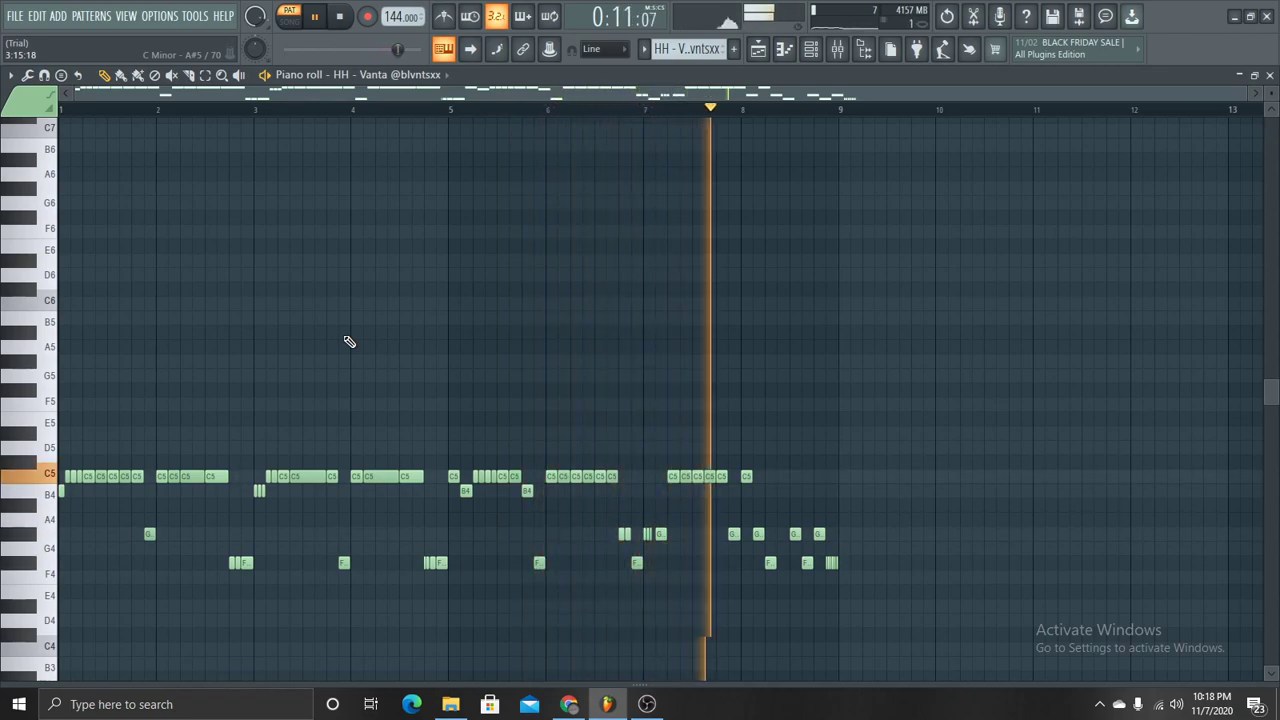
key(space)
- Step through Pattern 5 to Patterns 6 and 7 and play their percussion and open-hat notes in the piano roll
scroll(668, 50, down, 1)
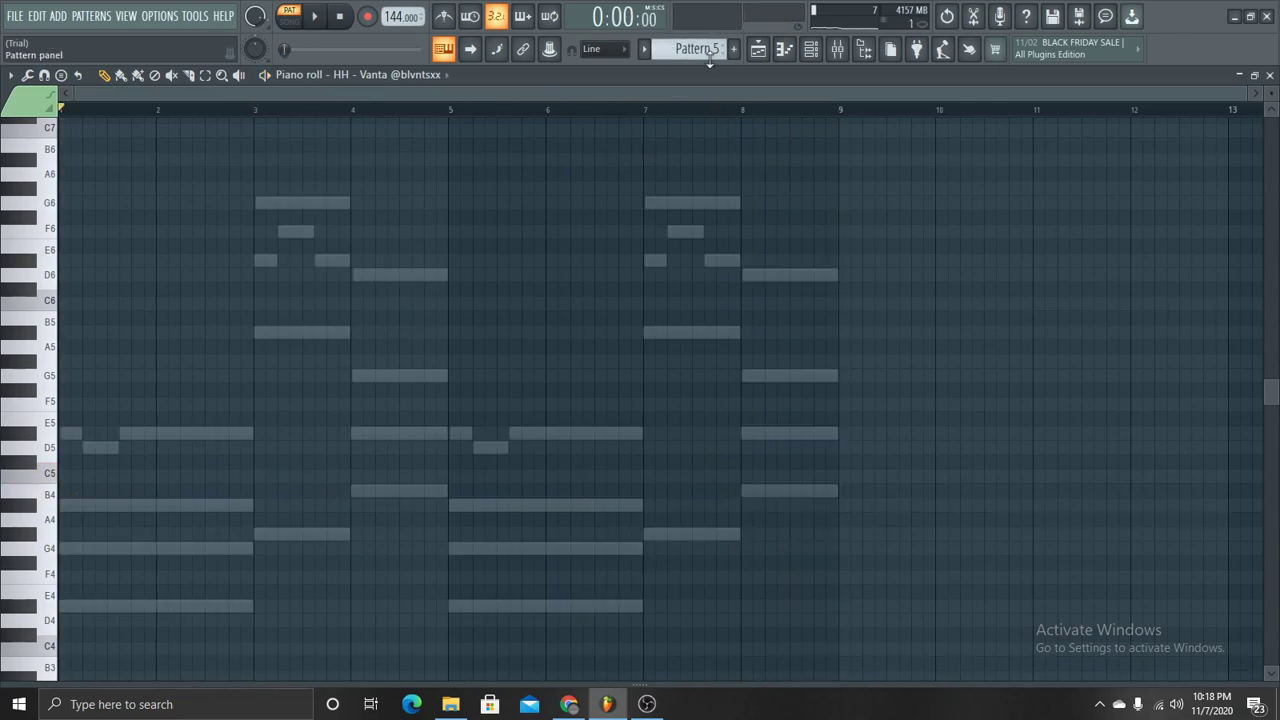
scroll(709, 52, down, 1)
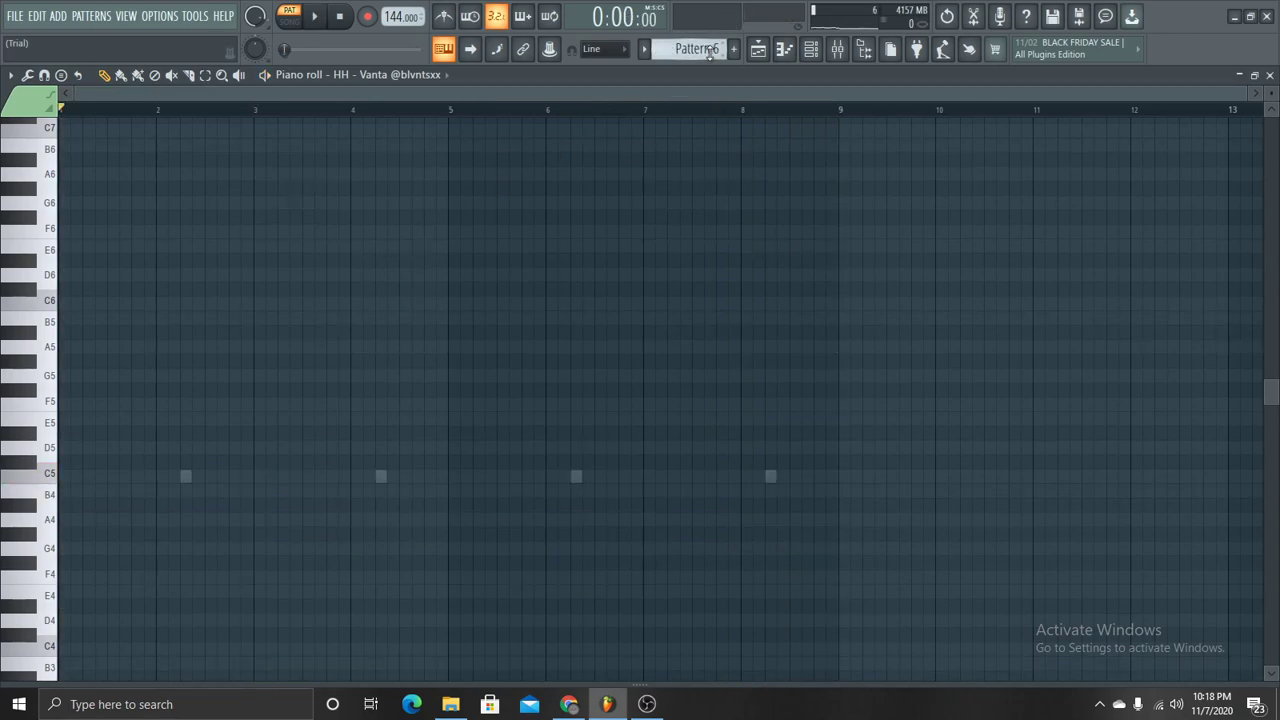
double_click(381, 477)
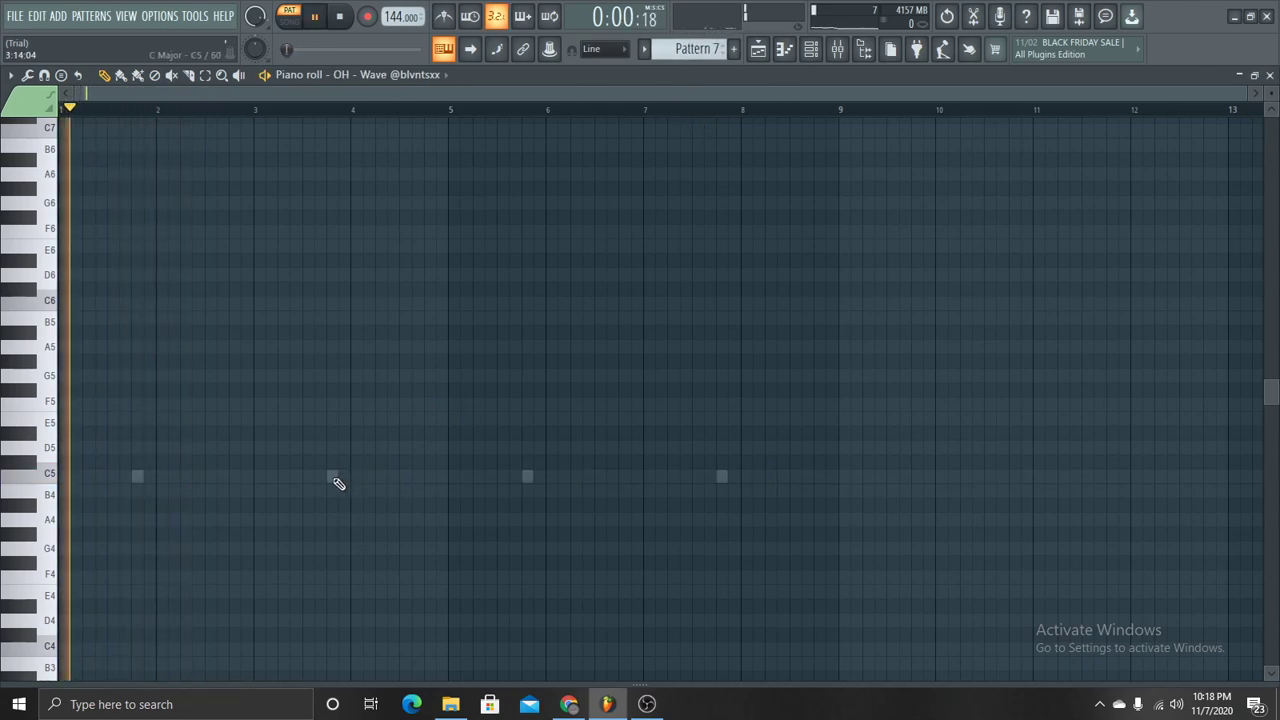
double_click(333, 477)
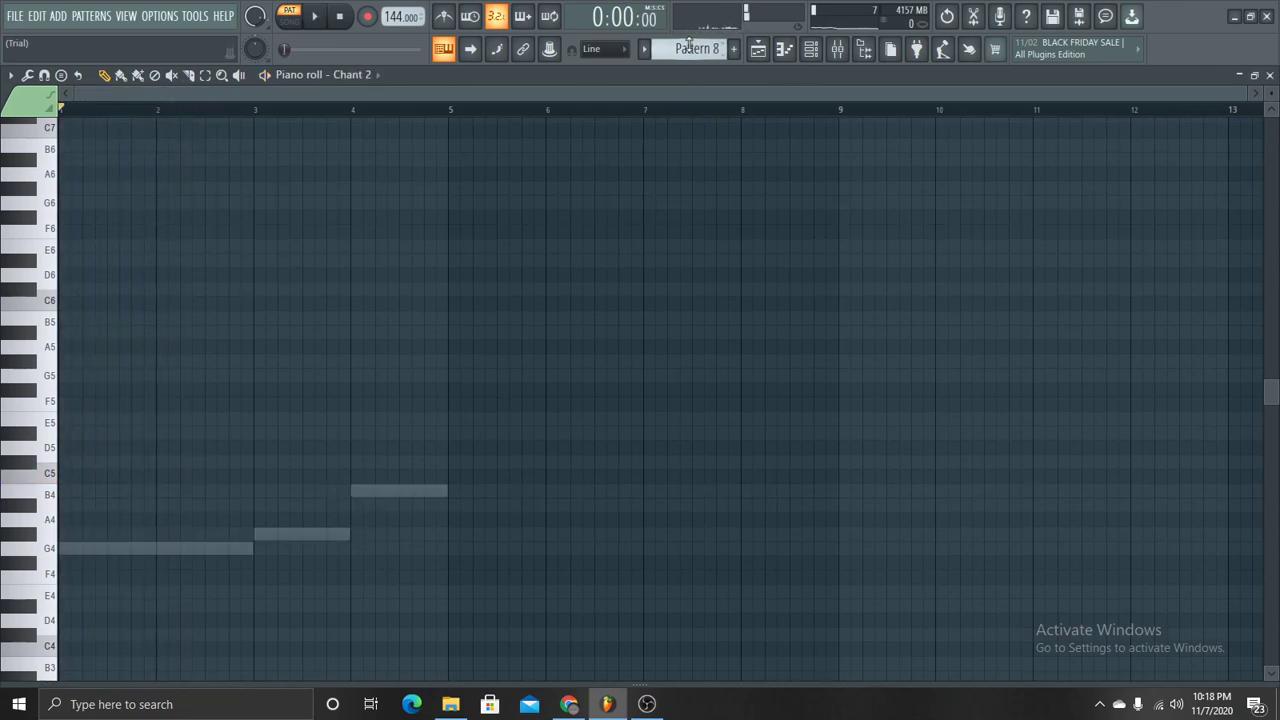
- Step past Patterns 8 and 9 to Pattern 11 and play its bc_808_bop notes in the piano roll
scroll(701, 40, down, 1)
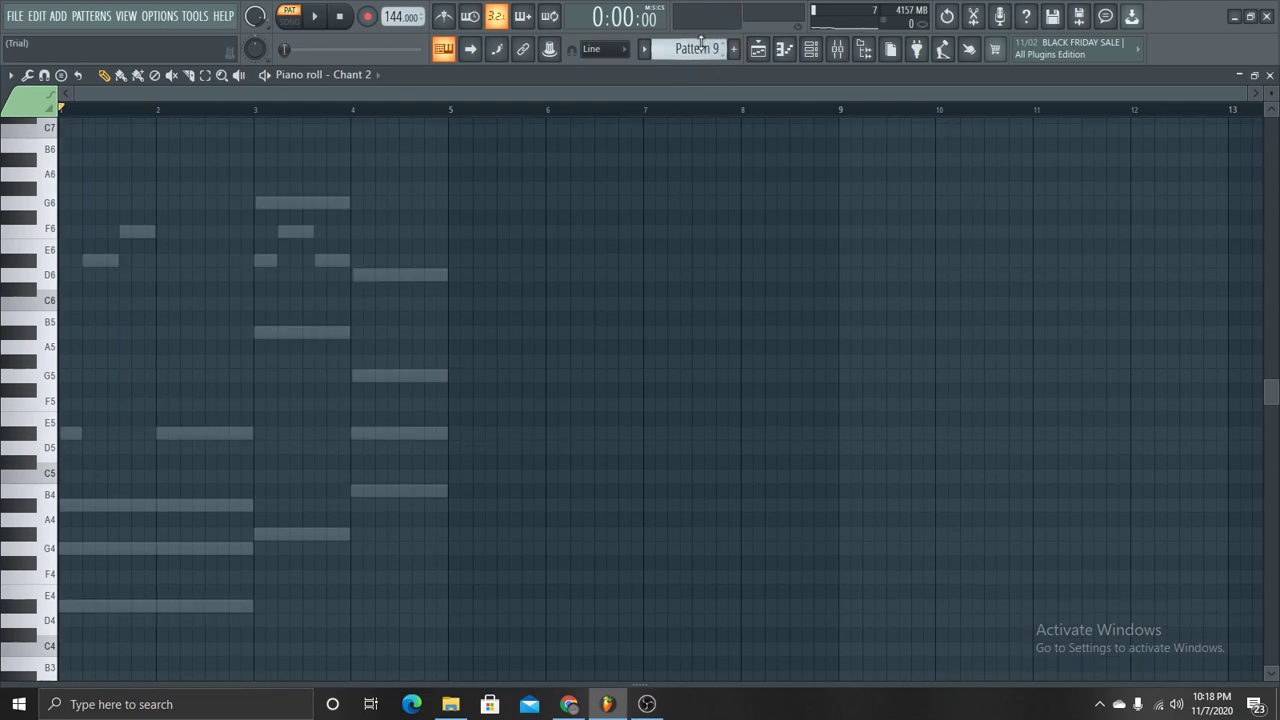
scroll(701, 40, down, 1)
key(space)
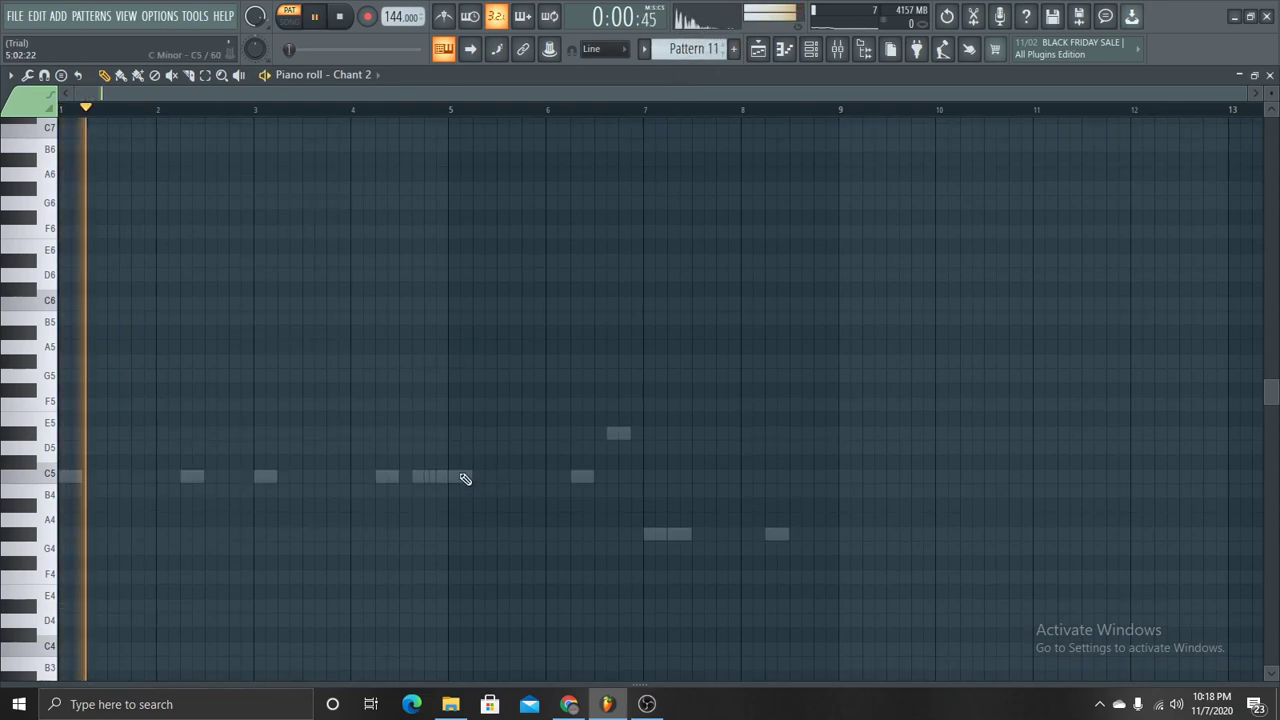
double_click(463, 477)
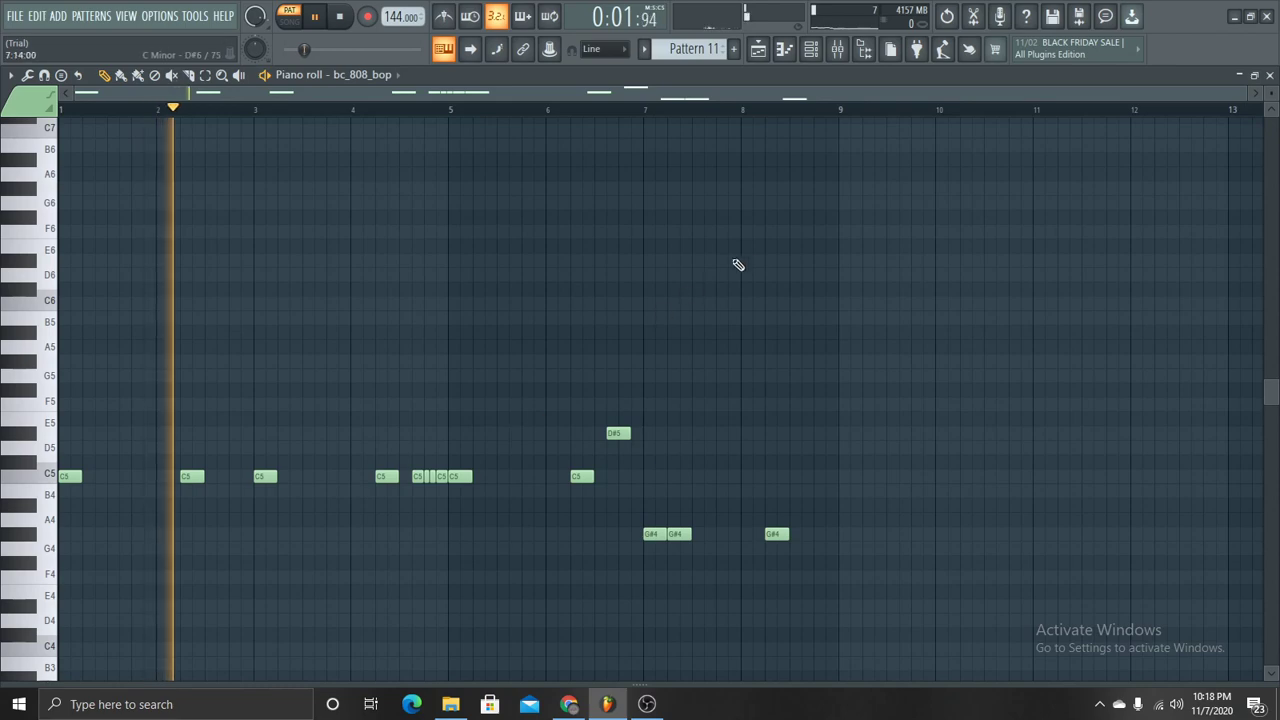
- View the bc_808_bop channel's sampler settings from the channel rack and close them again
click(786, 49)
click(244, 394)
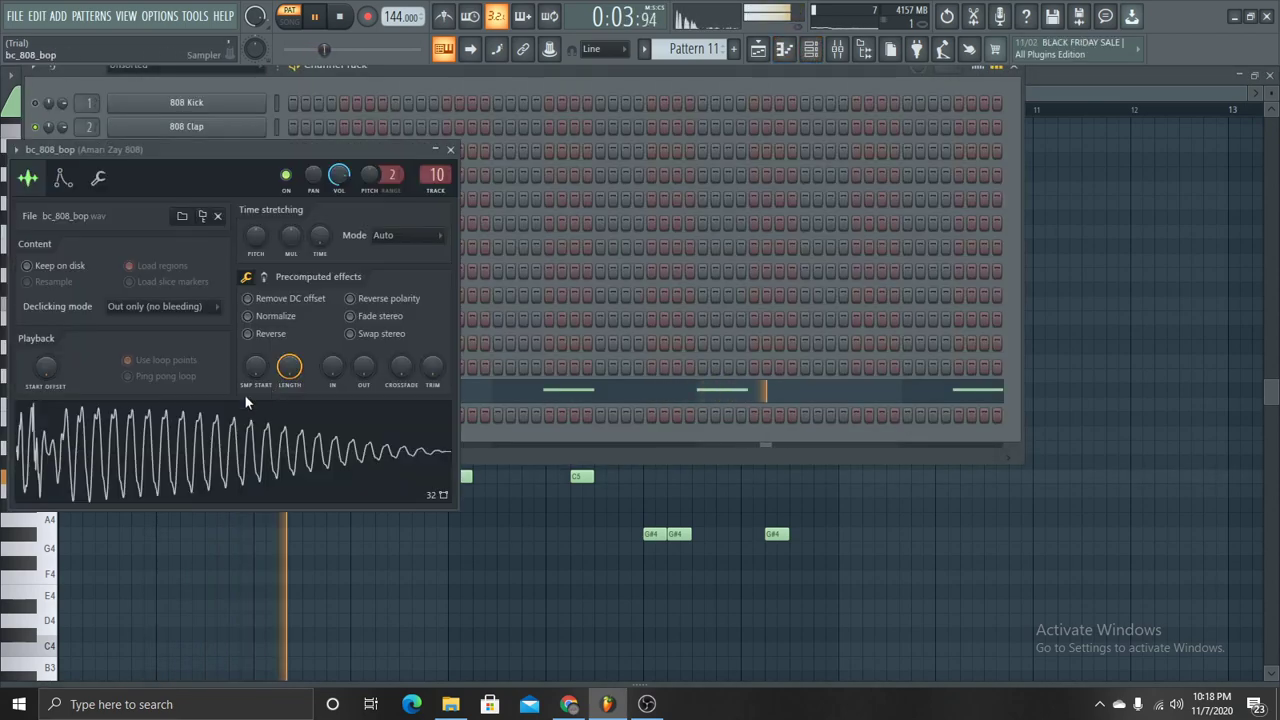
click(452, 150)
- Inspect the Fruity parametric EQ 2 on the 808's mixer track, return to the 808 notes and stop playback
key(F9)
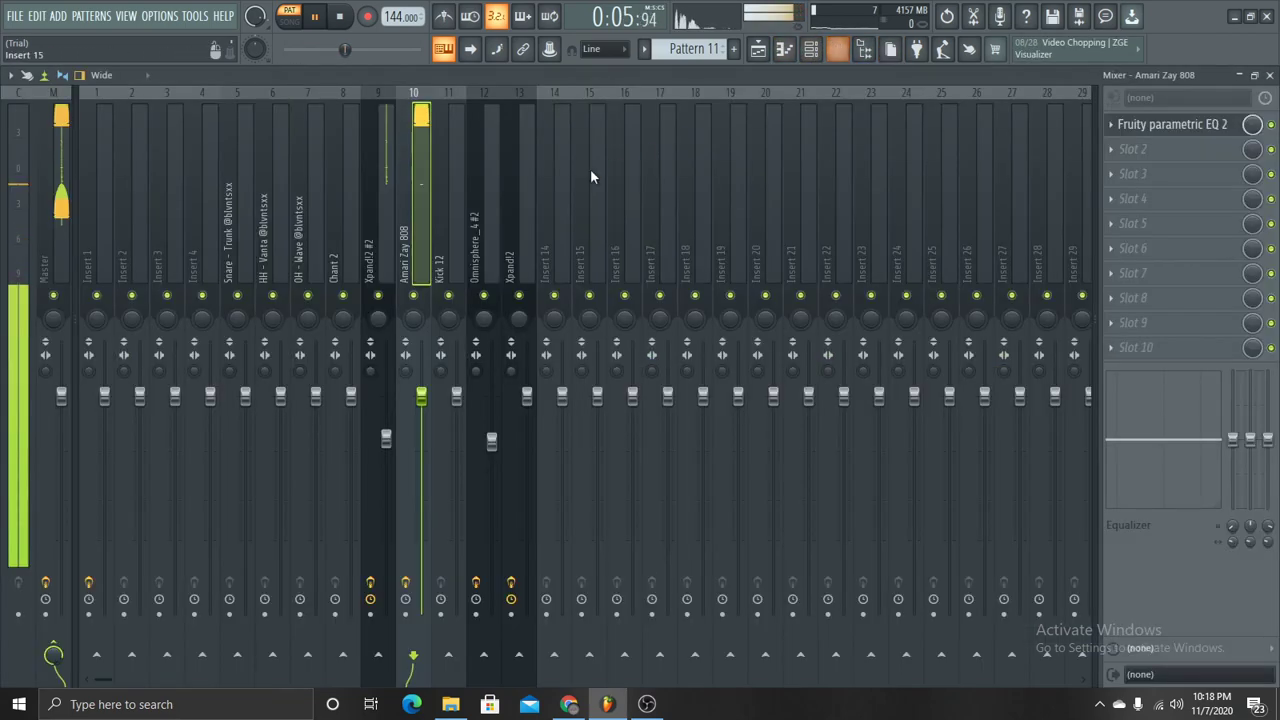
click(1135, 127)
click(634, 274)
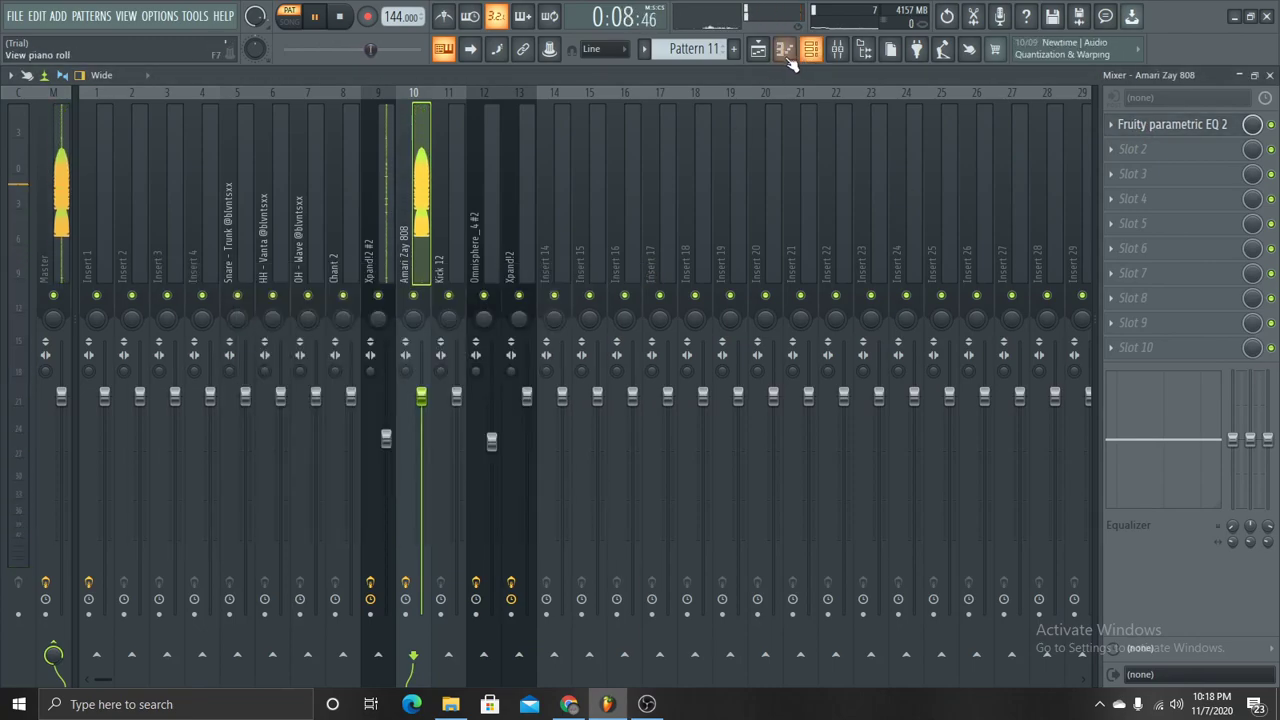
click(784, 49)
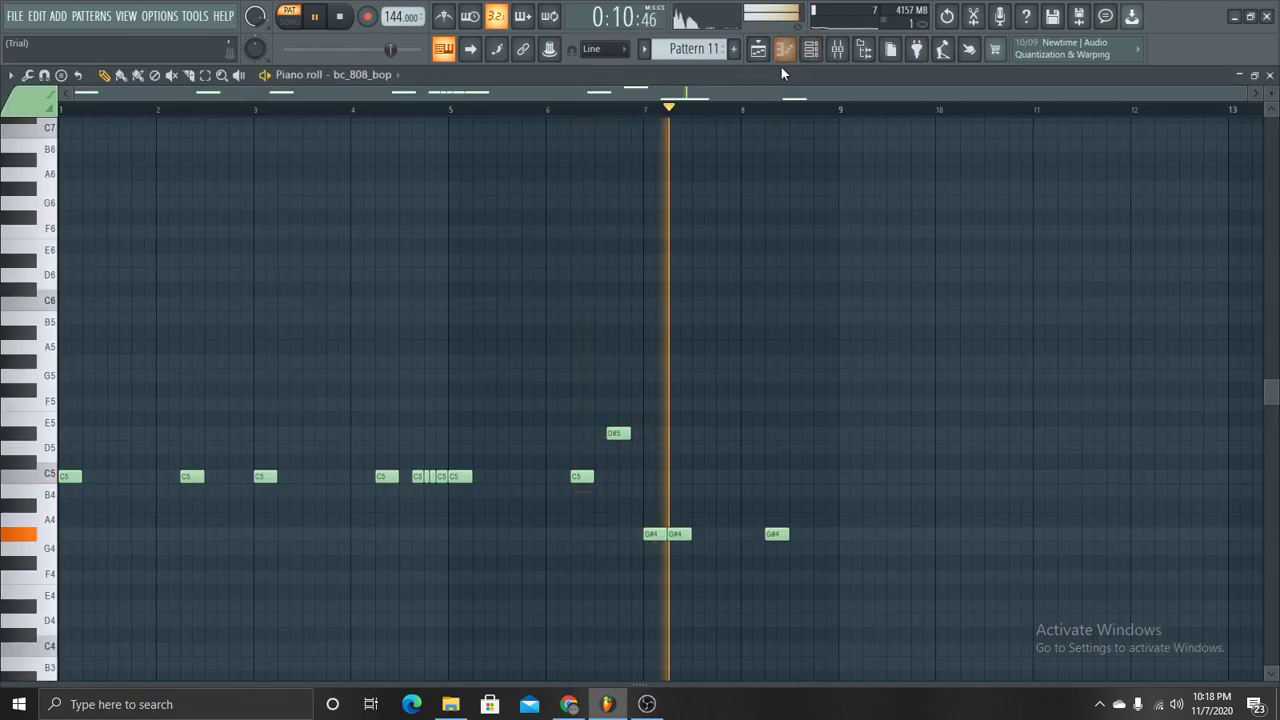
key(space)
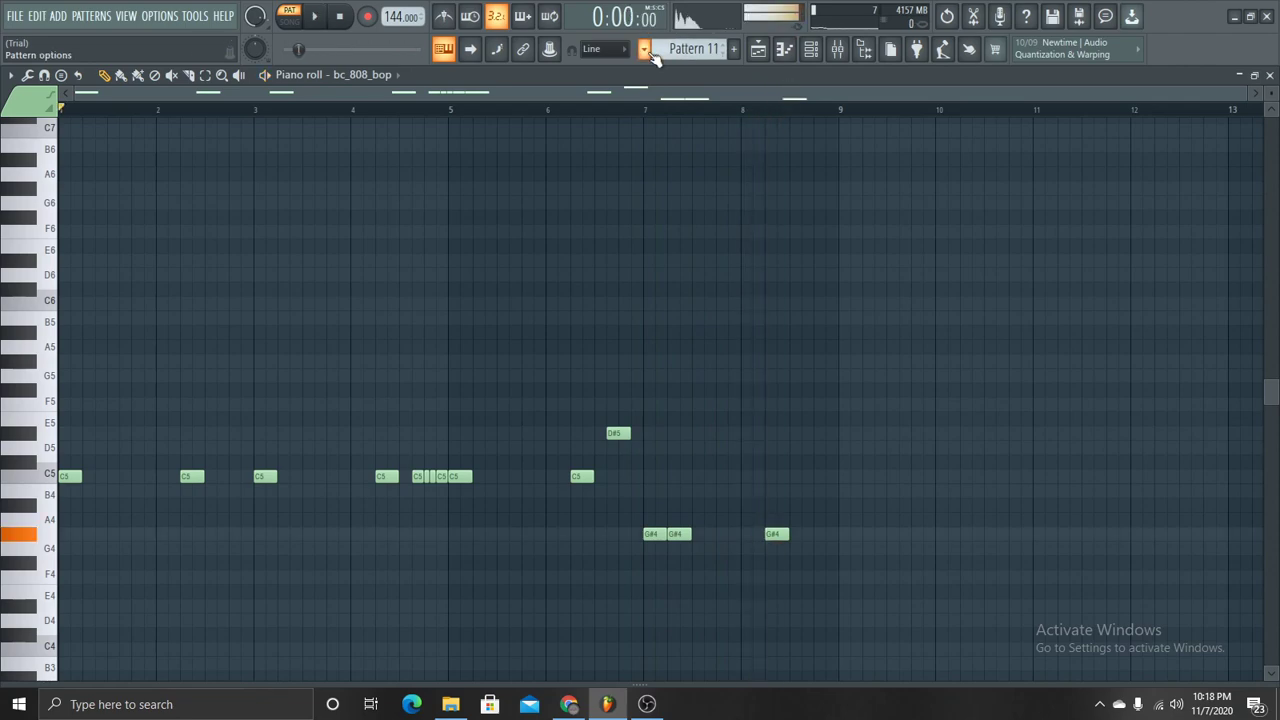
- Switch to Pattern 12, play its Kick 12 notes in the piano roll and enlarge the velocity lane
click(646, 50)
click(671, 237)
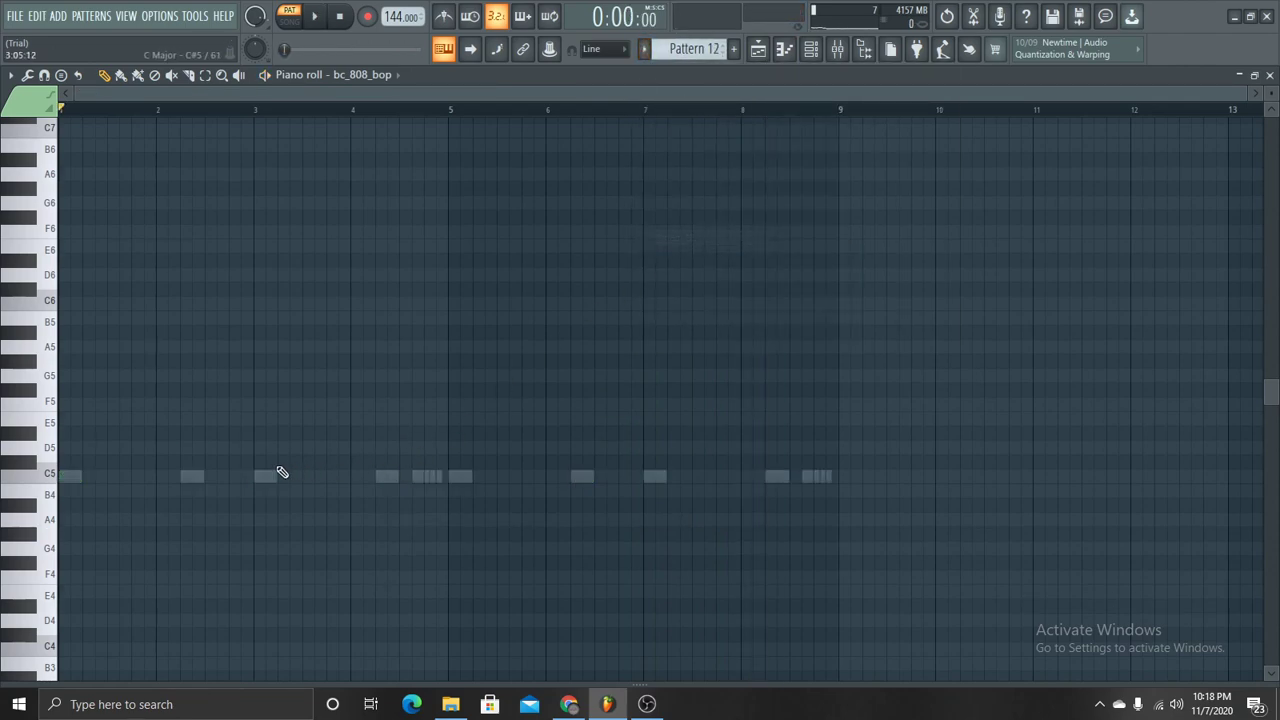
key(space)
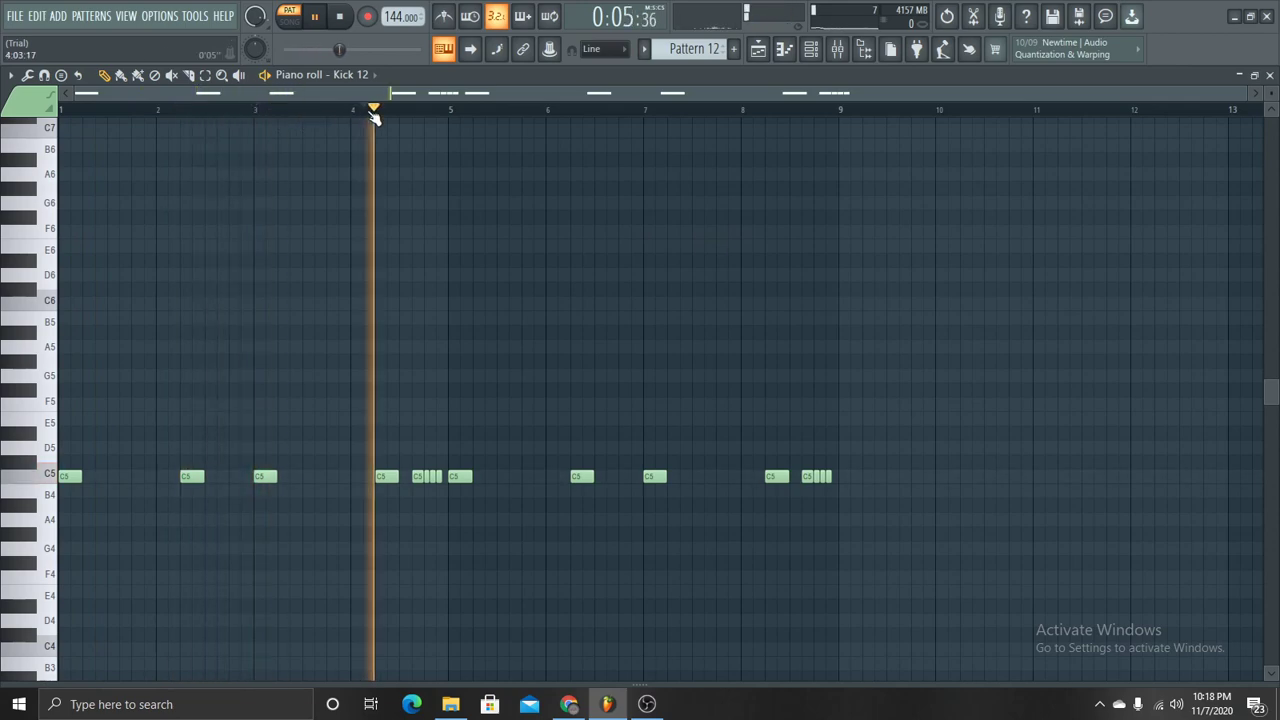
mouse_move(714, 686)
mouse_down()
mouse_move(880, 28)
mouse_move(840, 136)
mouse_move(807, 76)
mouse_move(392, 8)
mouse_move(138, 7)
mouse_move(470, 224)
mouse_move(437, 176)
mouse_move(447, 116)
mouse_move(94, 120)
mouse_up()
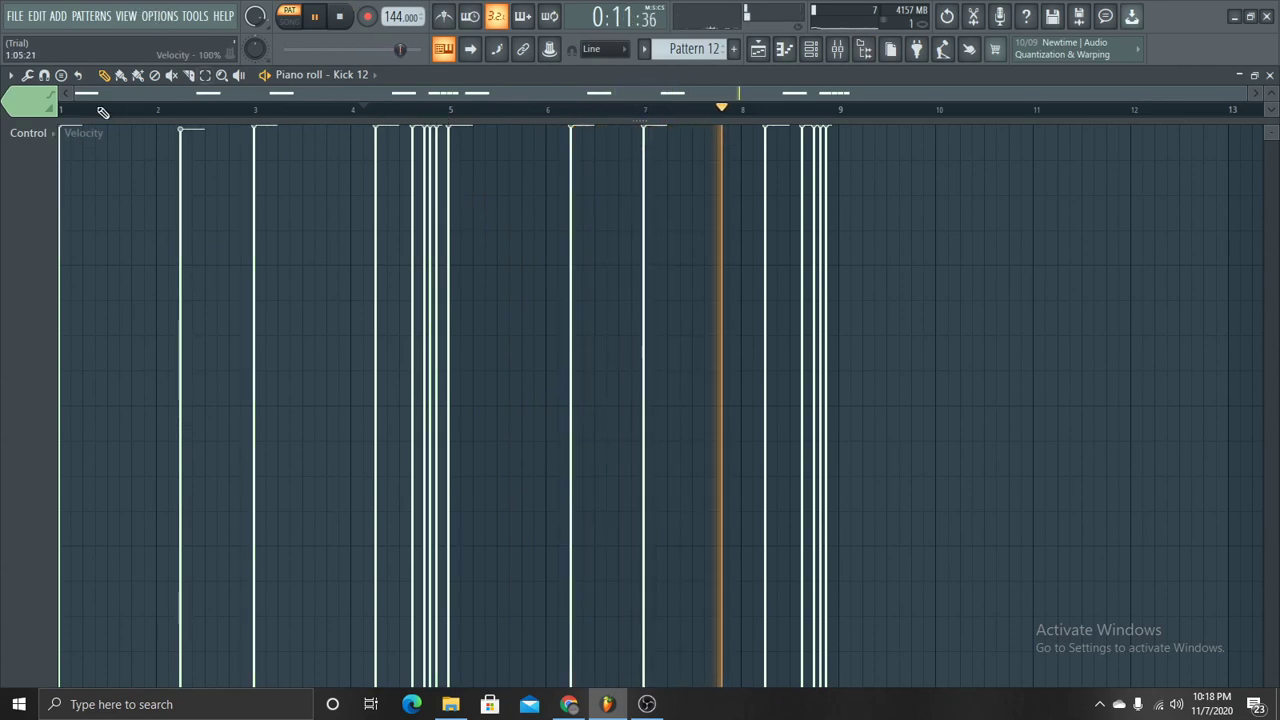
- Show the full arrangement in the playlist, zoom in on it and play it in song mode
click(759, 50)
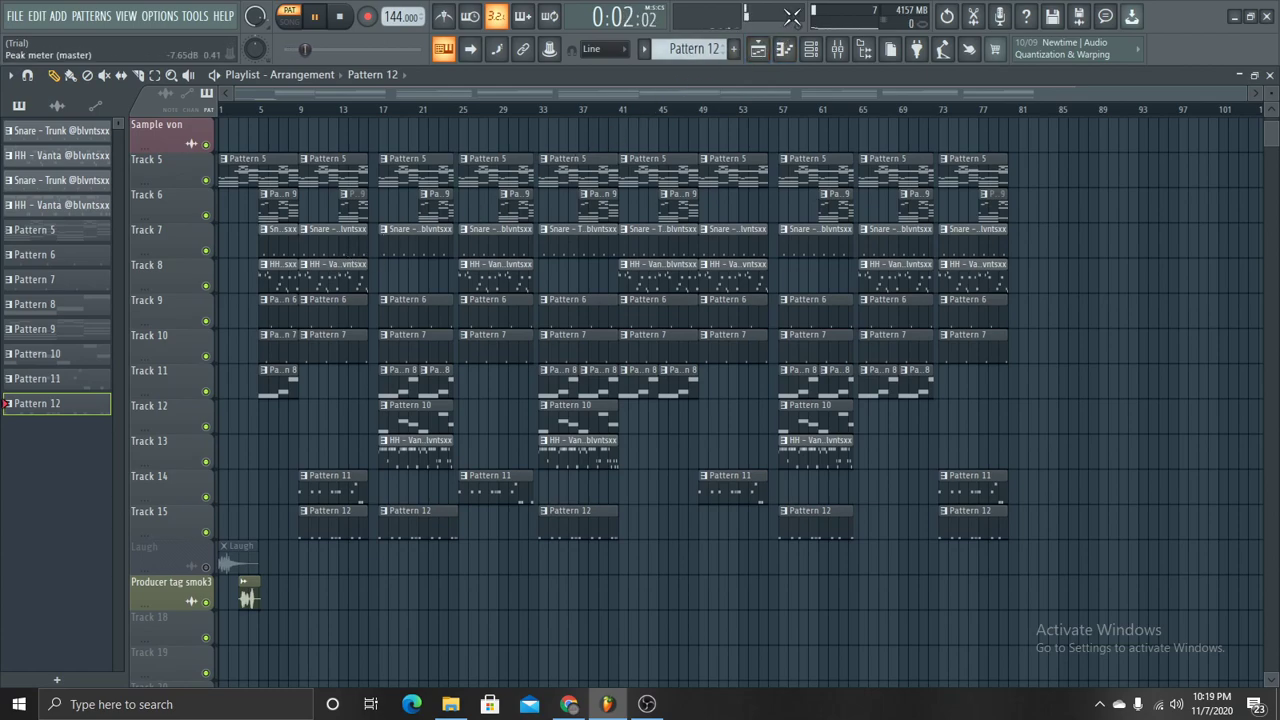
scroll(350, 302, up, 3)
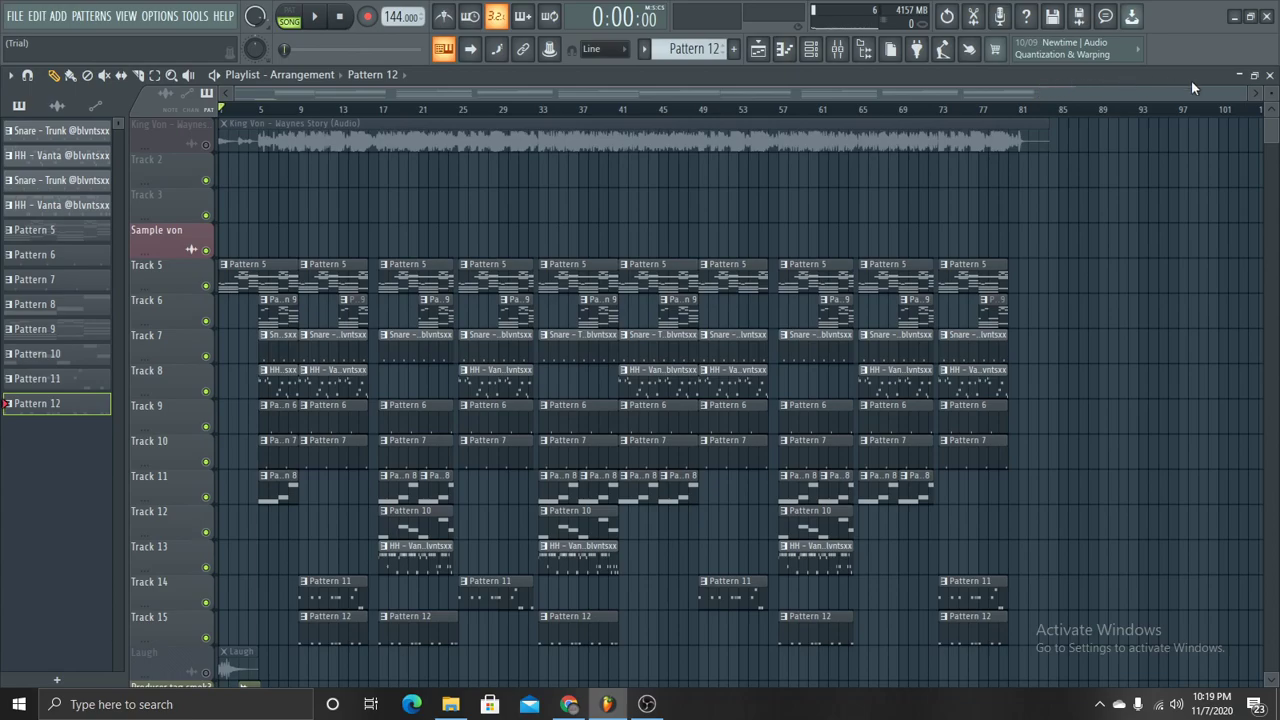
drag(1247, 92, 300, 75)
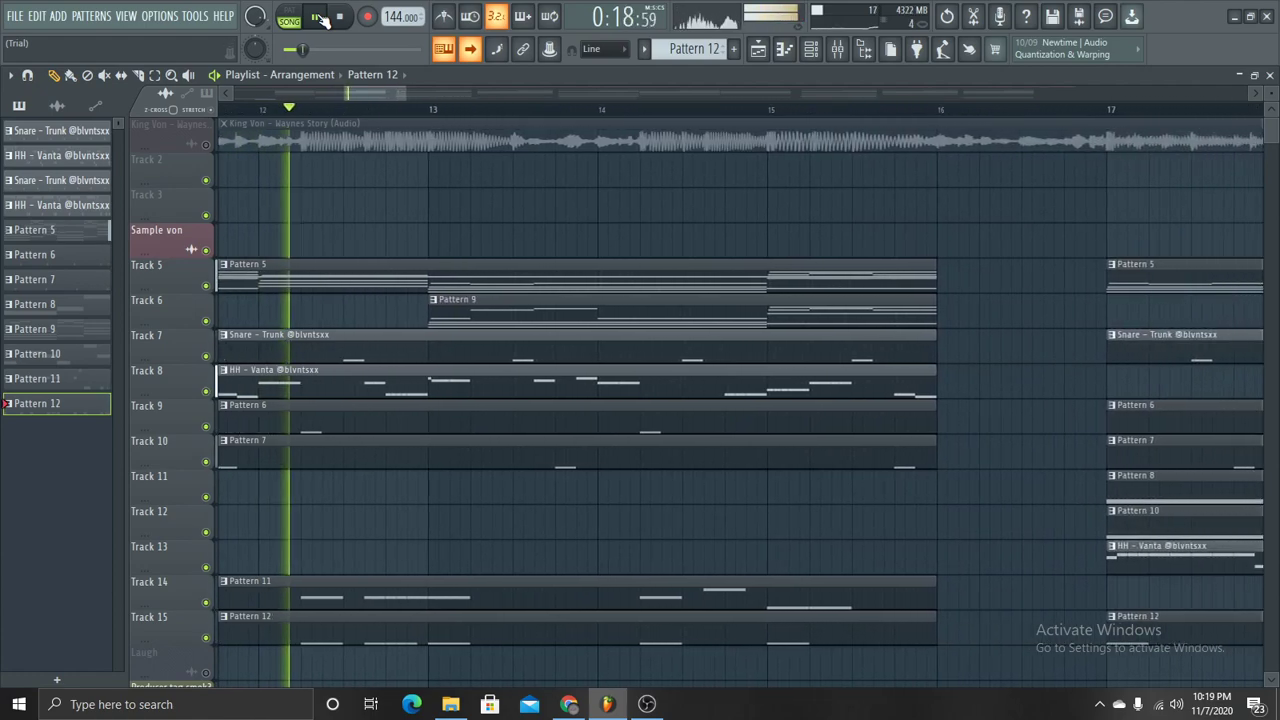
- Load Fruity soft clipper into slot 2 of the Master mixer track
click(855, 52)
click(47, 185)
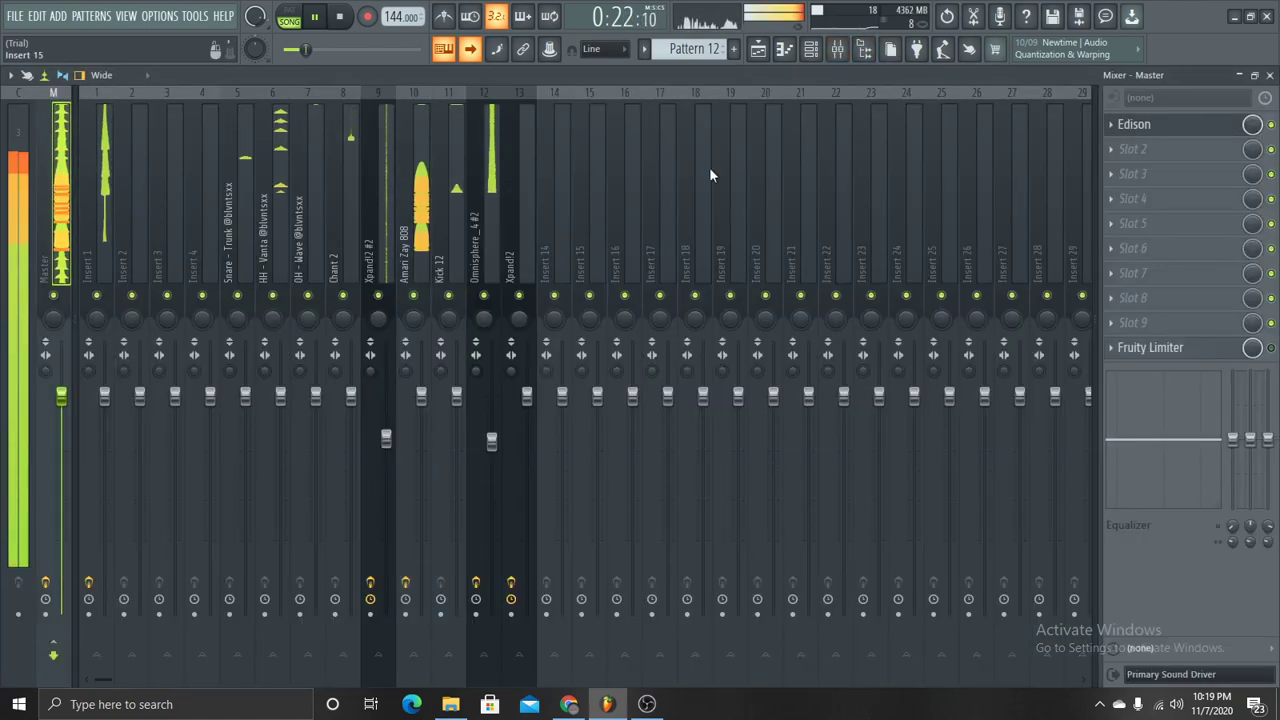
click(1170, 162)
click(878, 397)
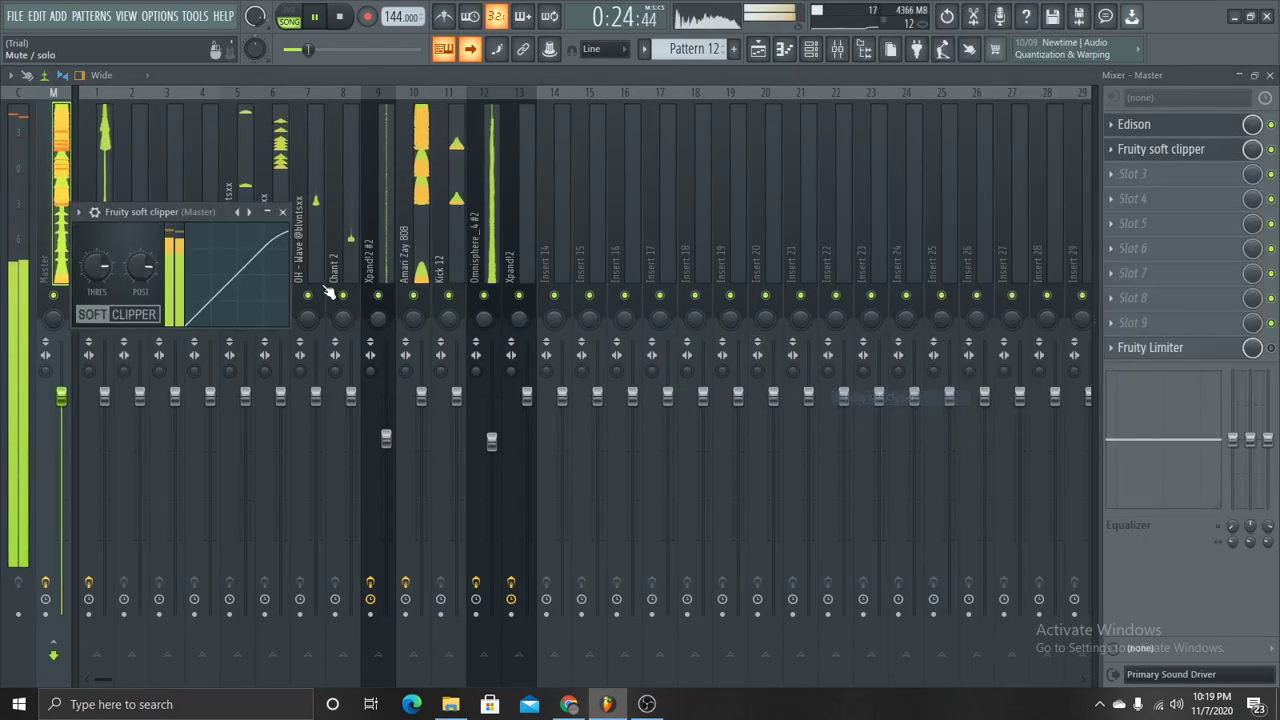
- Return to the playlist and let the arrangement play through to its last bars
click(758, 52)
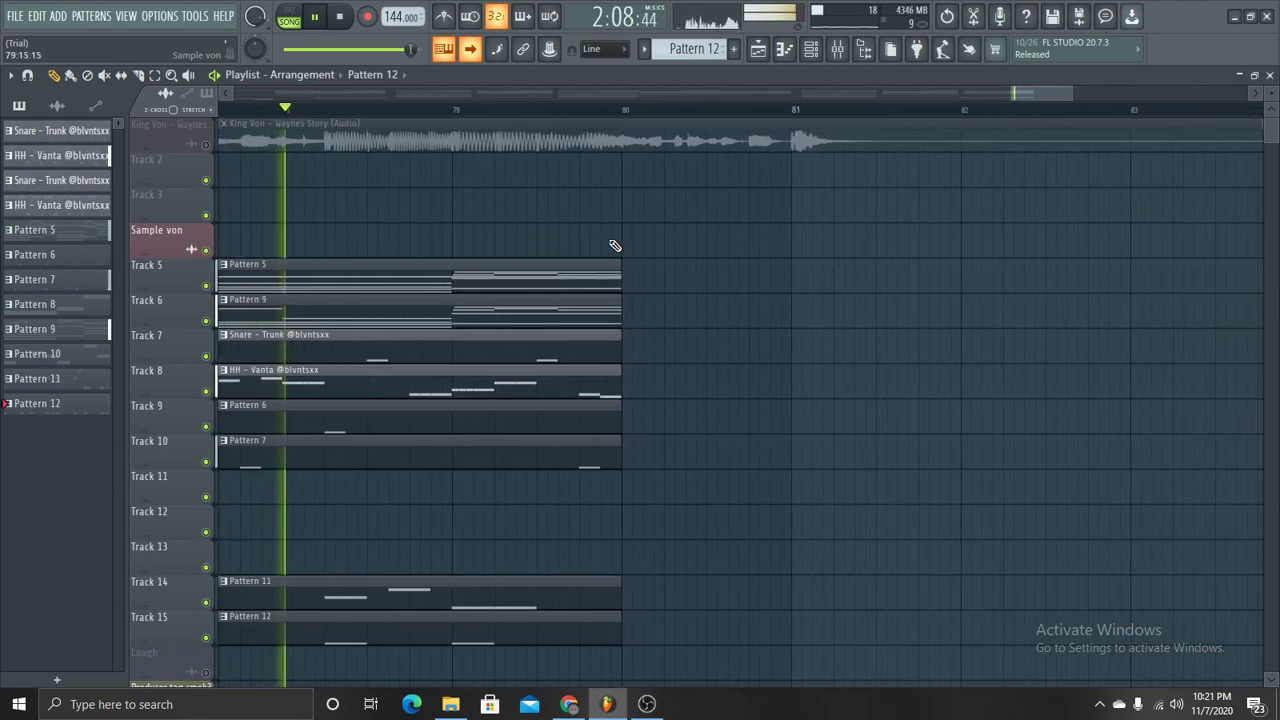
mouse_move(657, 705)
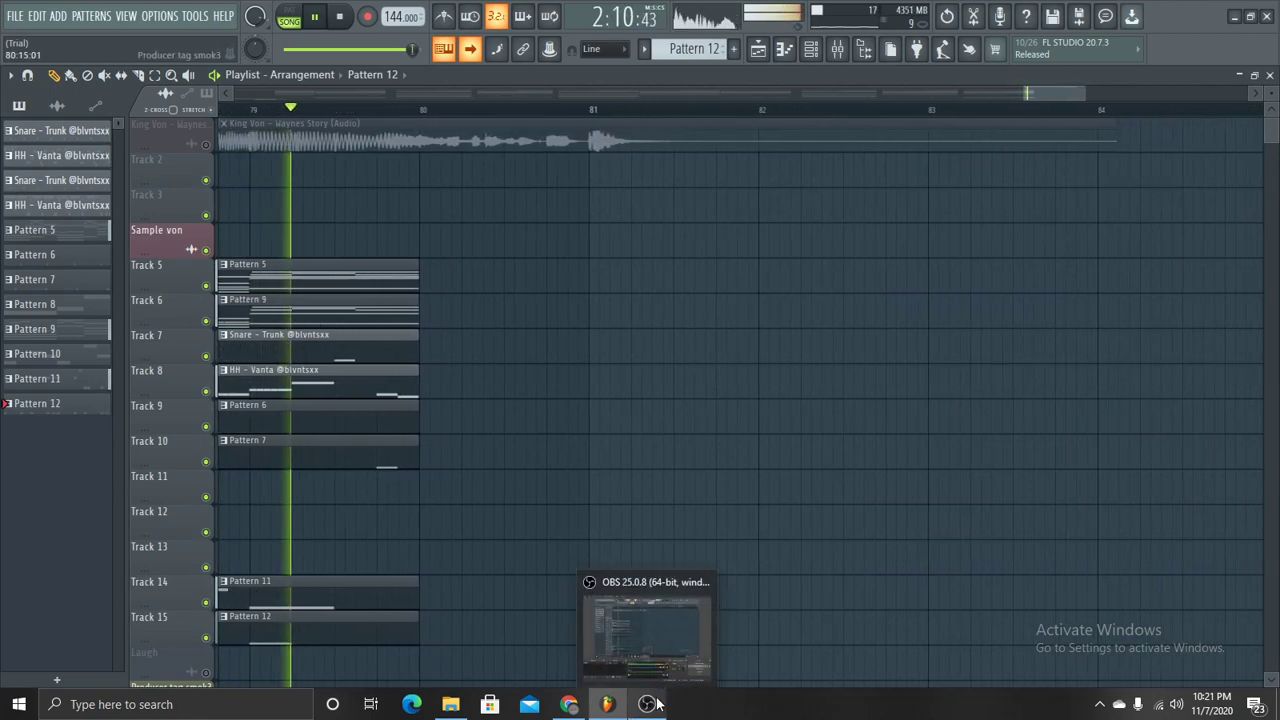